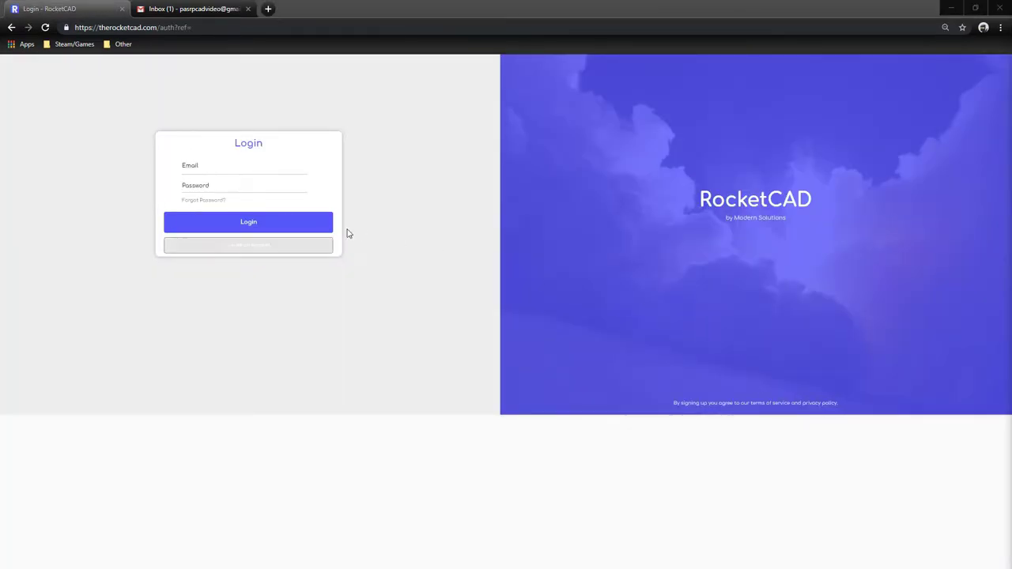
Switch to account creation and enter the account name and e-mail address, correcting a typo.
left_click(219, 248)
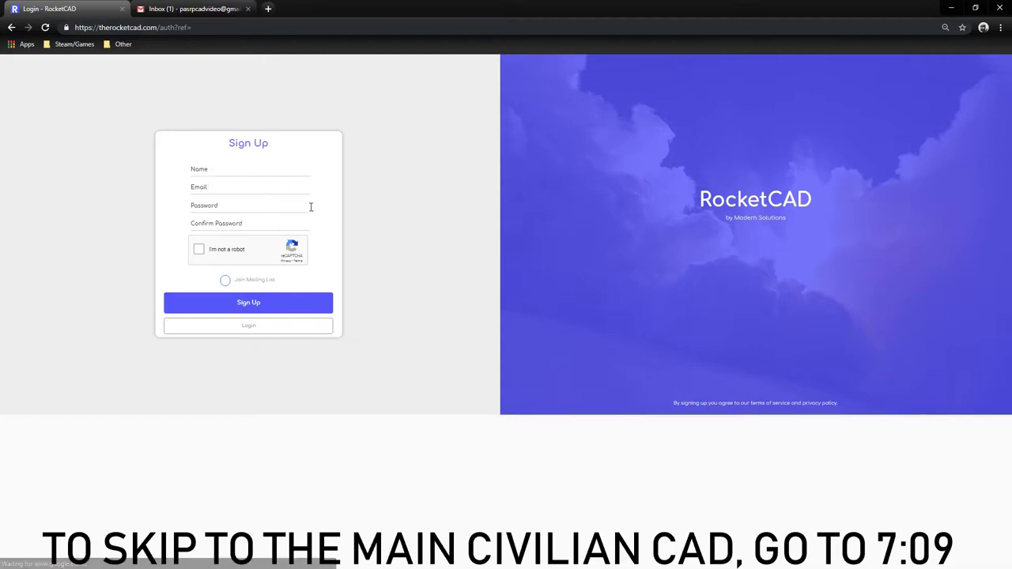
left_click(225, 168)
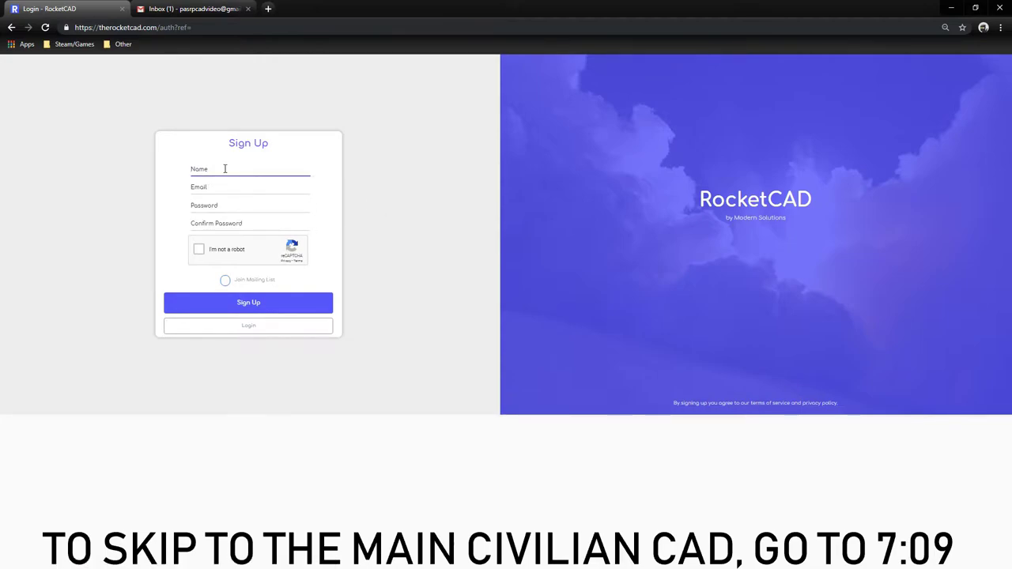
key("Tab")
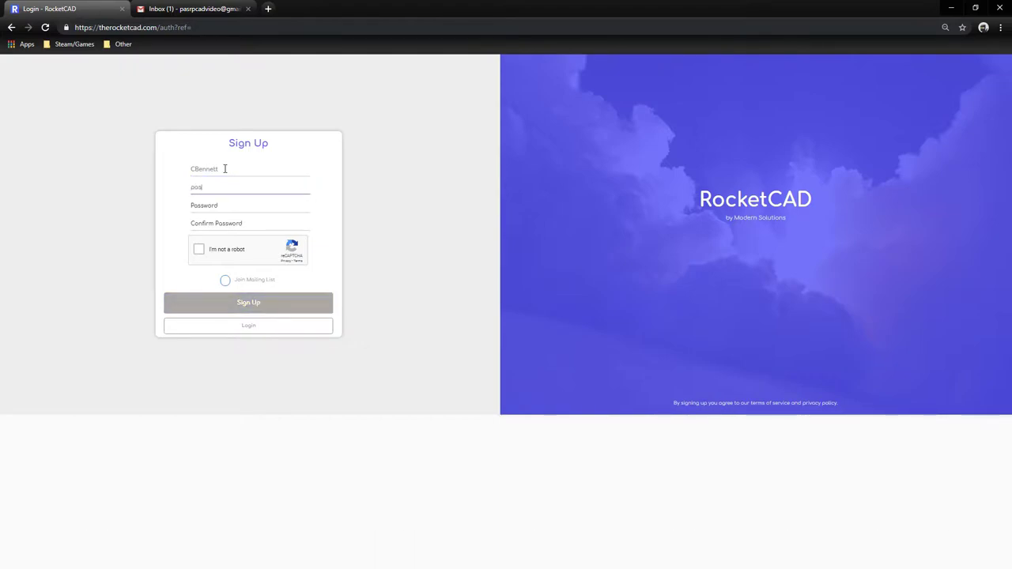
Enter the account password and fill in Confirm Password.
key("Tab")
type("123456")
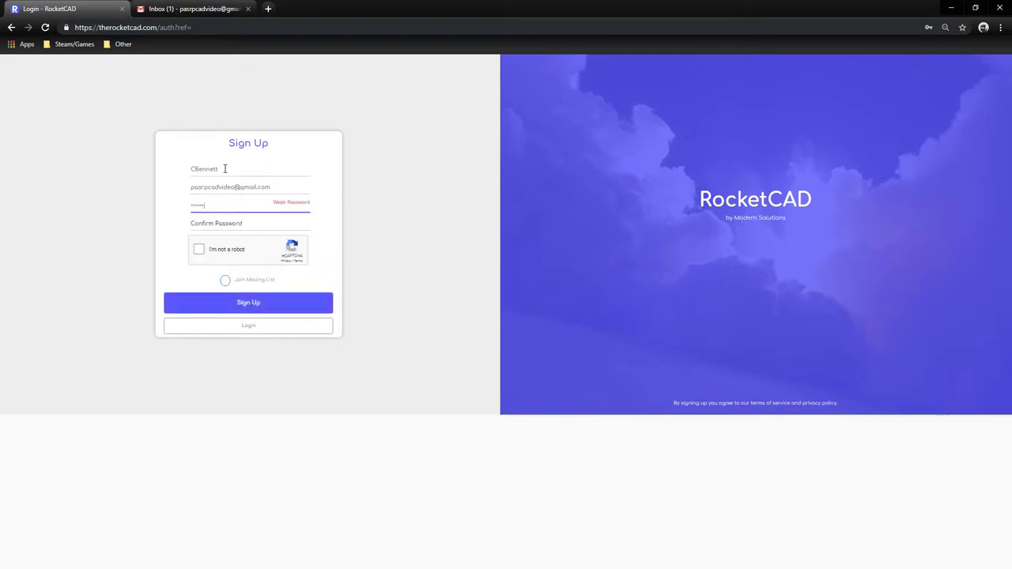
type("7890")
key("Tab")
type("123")
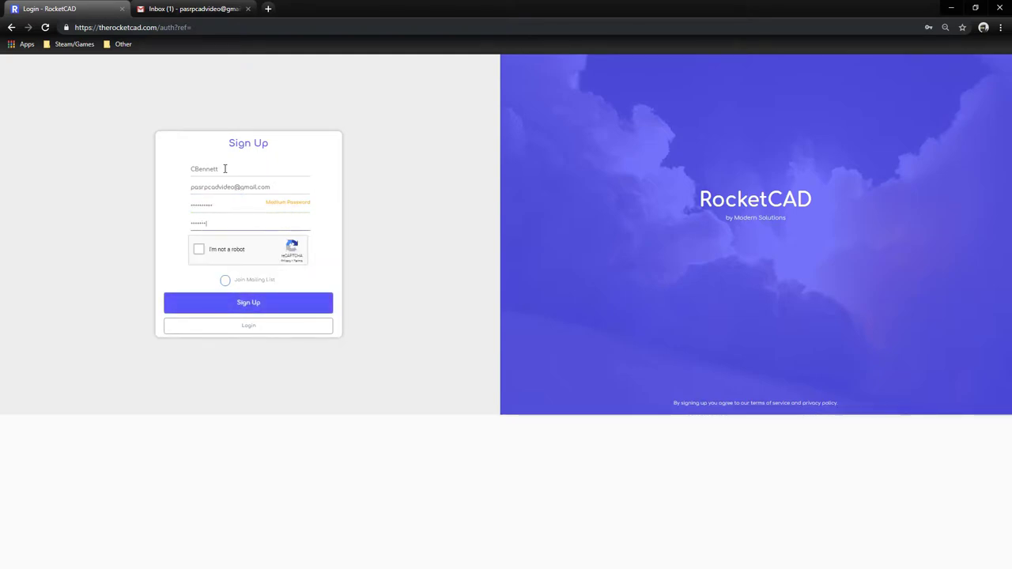
Complete the I'm not a robot check and submit the sign-up form.
left_click(198, 249)
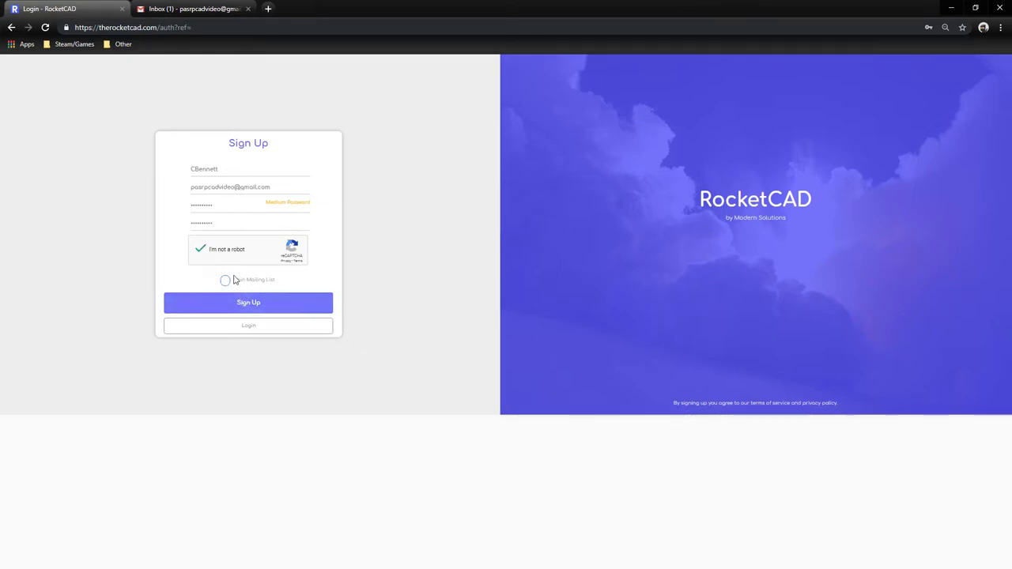
left_click_drag(236, 280, 269, 280)
left_click(284, 284)
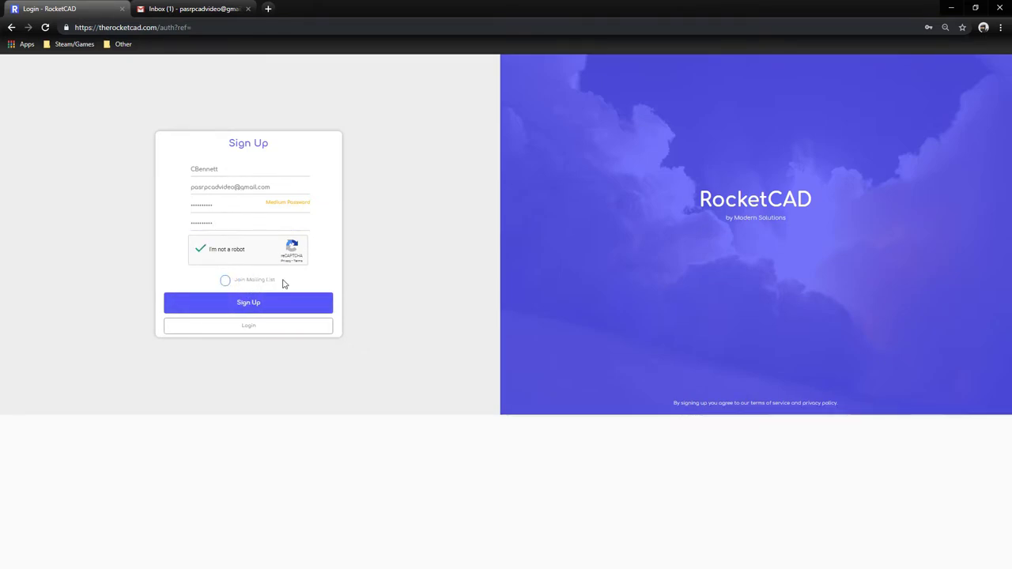
left_click(266, 303)
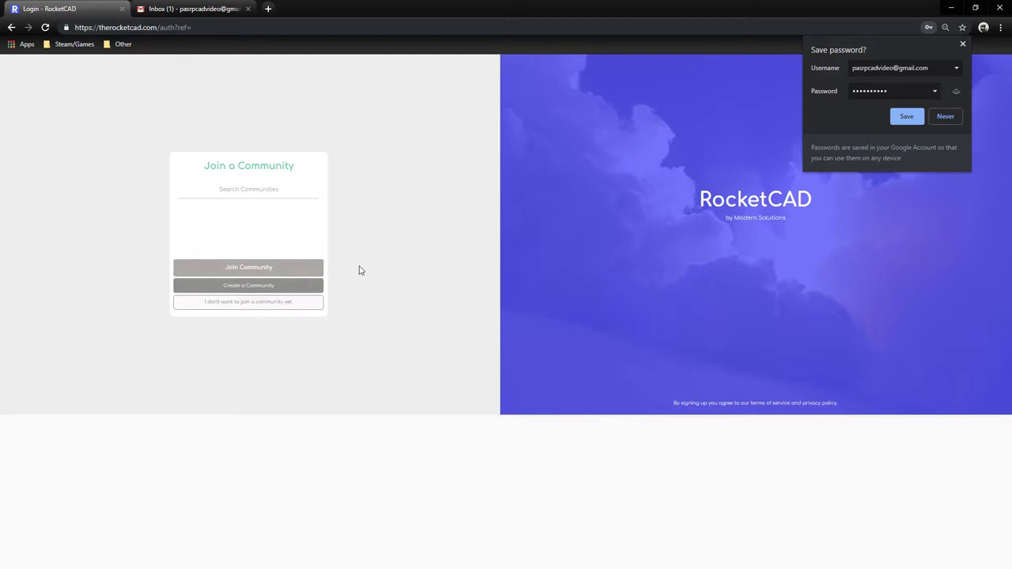
Dismiss the save-password bubble, search communities, and select Pennsylvania State Role Play.
left_click(963, 43)
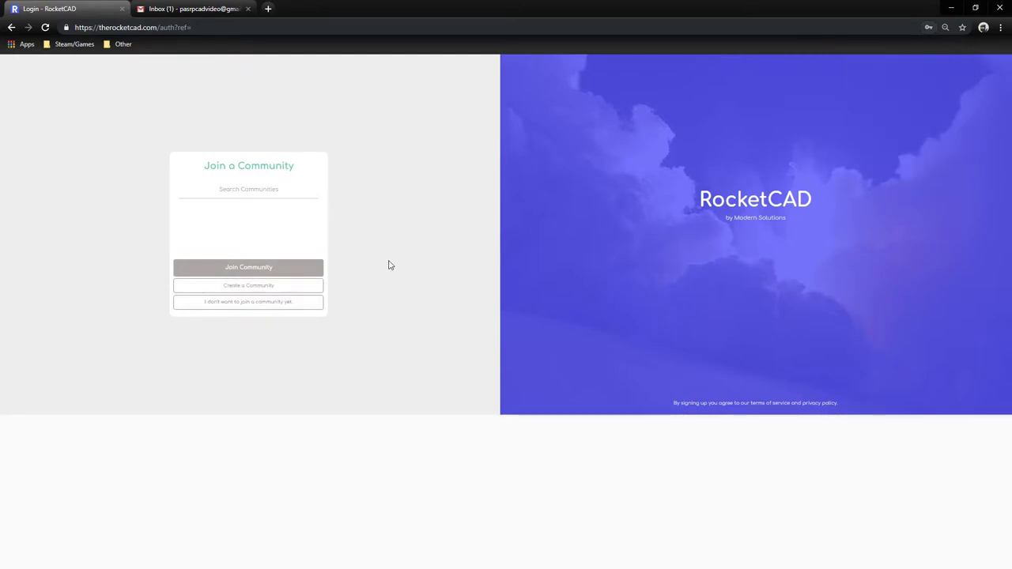
left_click(277, 192)
type("Pert")
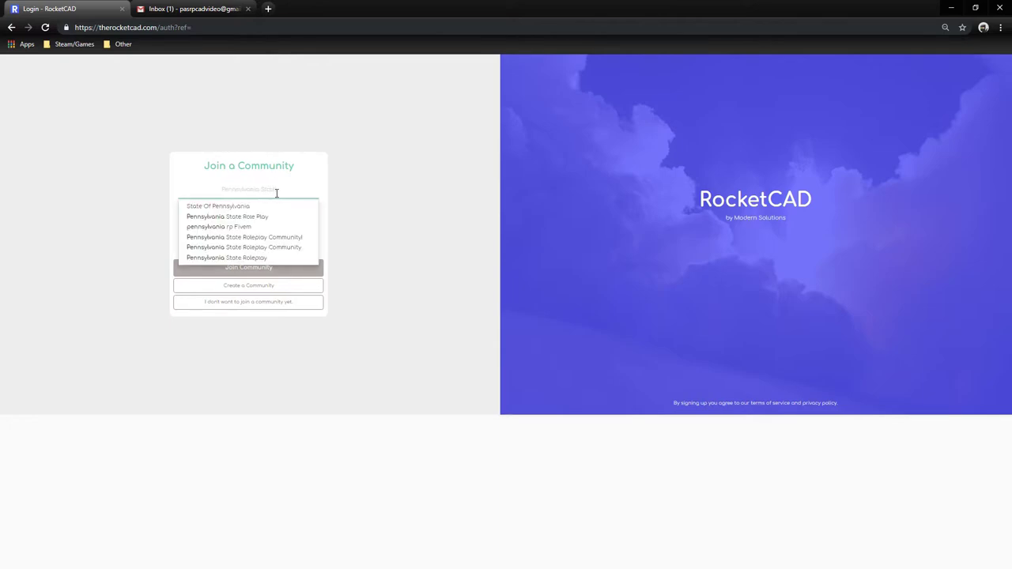
left_click(227, 220)
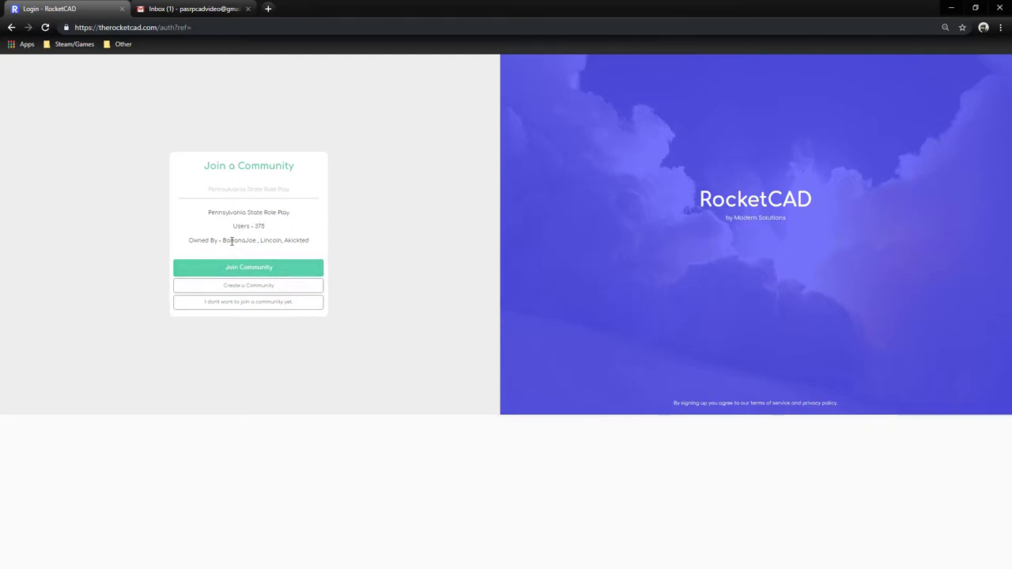
Review the Pennsylvania State Role Play details and join the community.
double_click(246, 240)
double_click(270, 240)
left_click(303, 240)
double_click(297, 240)
left_click(281, 252)
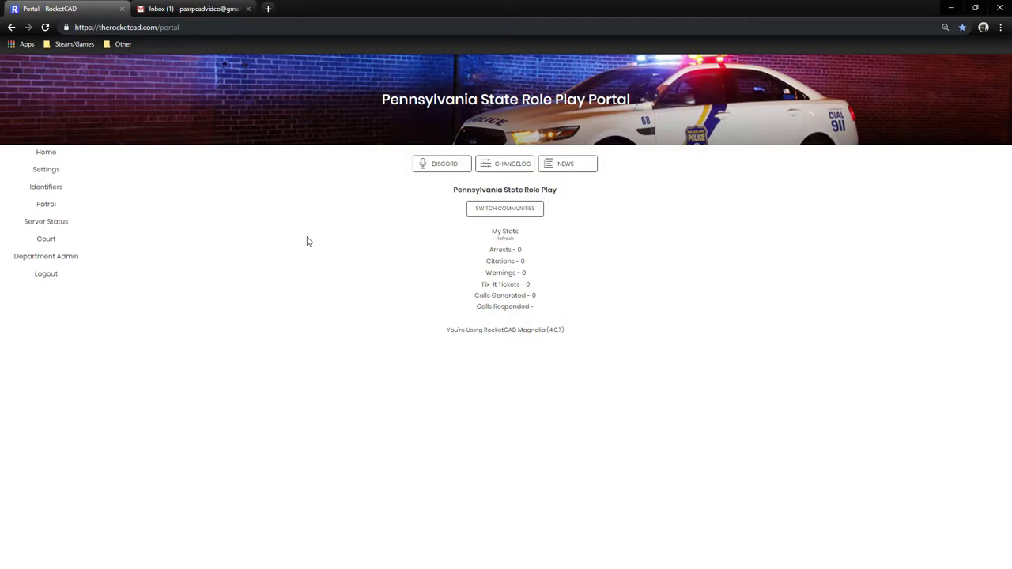
In Account Settings, tidy the Name field, then open the Find HEX guide from the Steam HEX field.
left_click(77, 172)
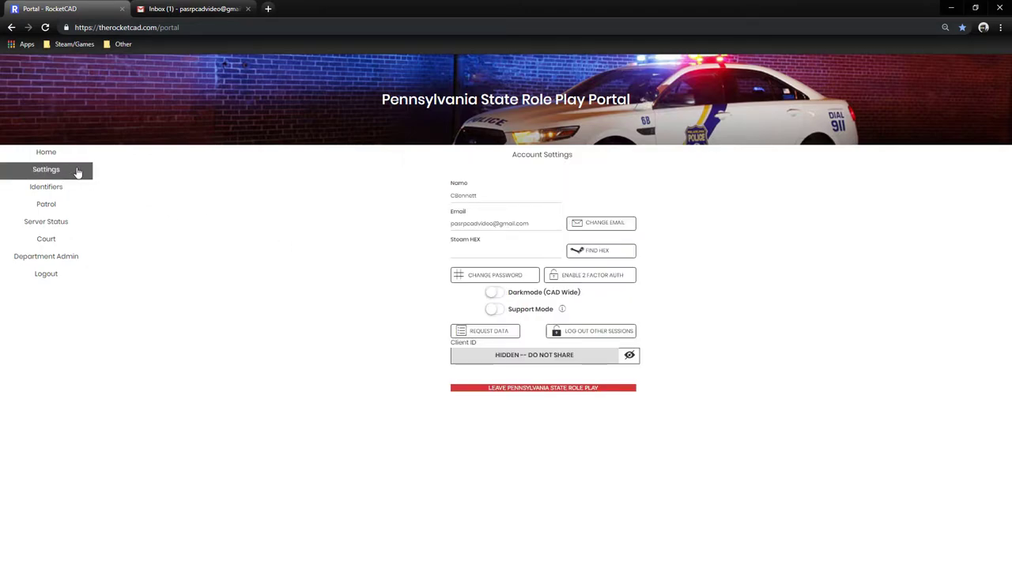
left_click(453, 199)
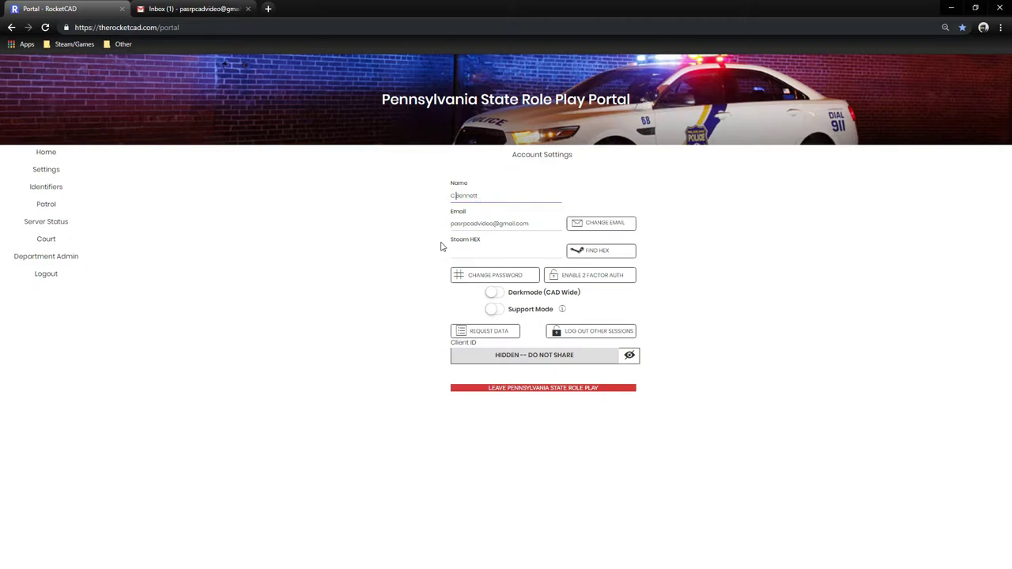
left_click(431, 254)
left_click(481, 252)
left_click(585, 248)
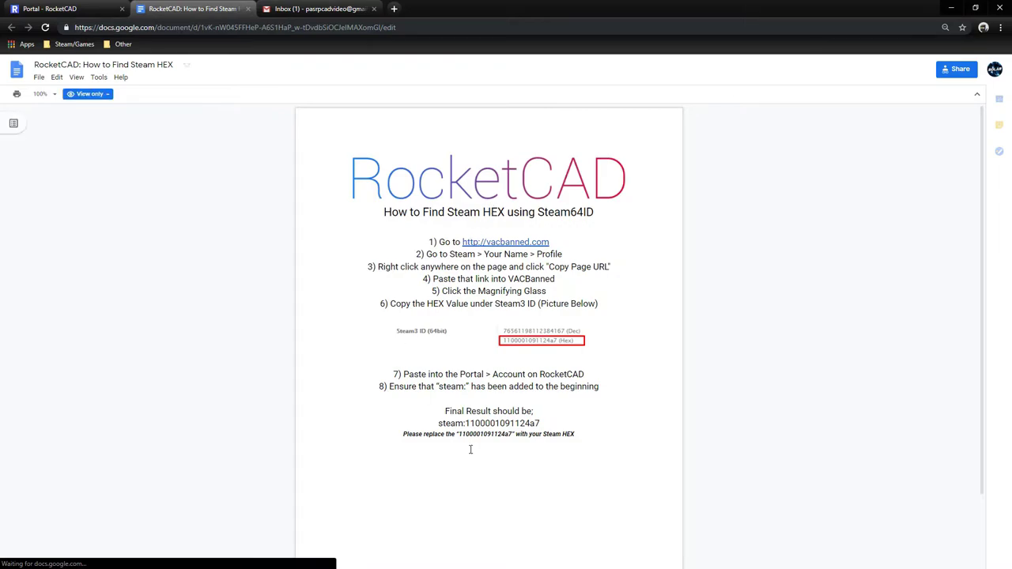
Close the 'How to Find Steam HEX' guide tab to return to Account Settings.
left_click(248, 9)
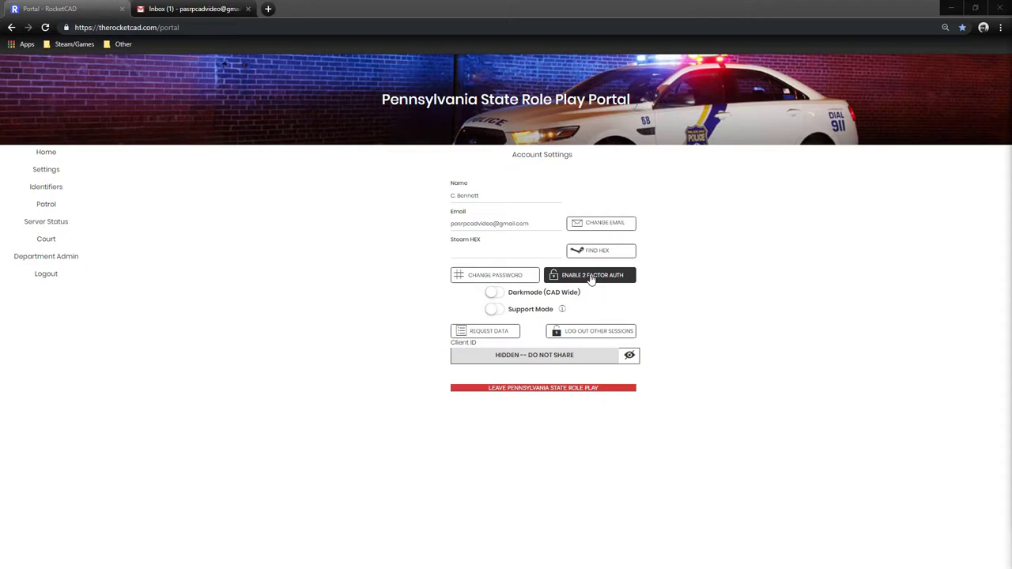
Turn on the Darkmode (CAD Wide) toggle in Account Settings.
left_click(492, 294)
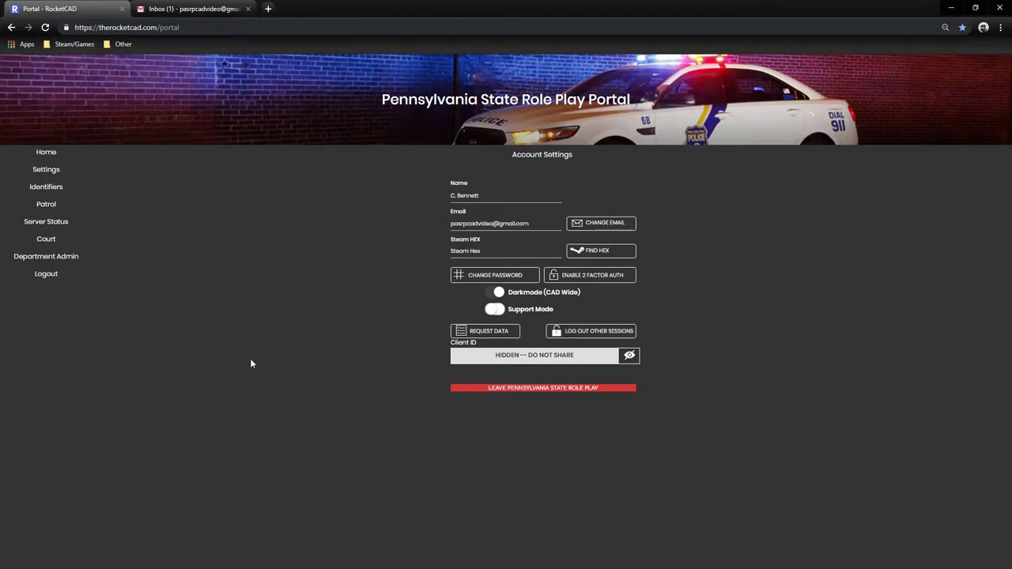
left_click_drag(545, 293, 577, 292)
left_click_drag(556, 310, 508, 313)
left_click(546, 308)
On the Identifiers page, add the character's name and 654 as identifiers.
left_click(80, 189)
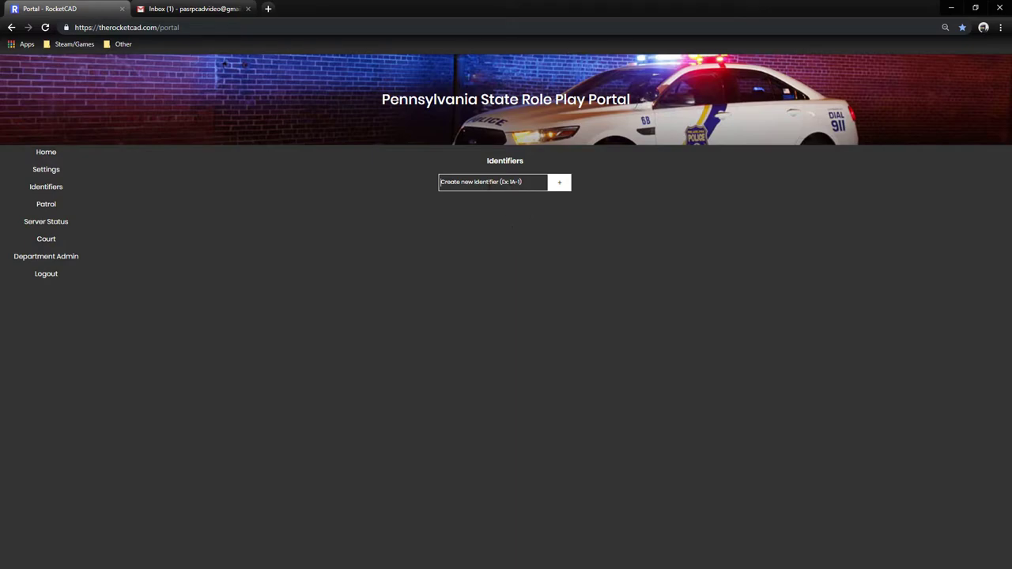
type("C. Bennett")
left_click(563, 187)
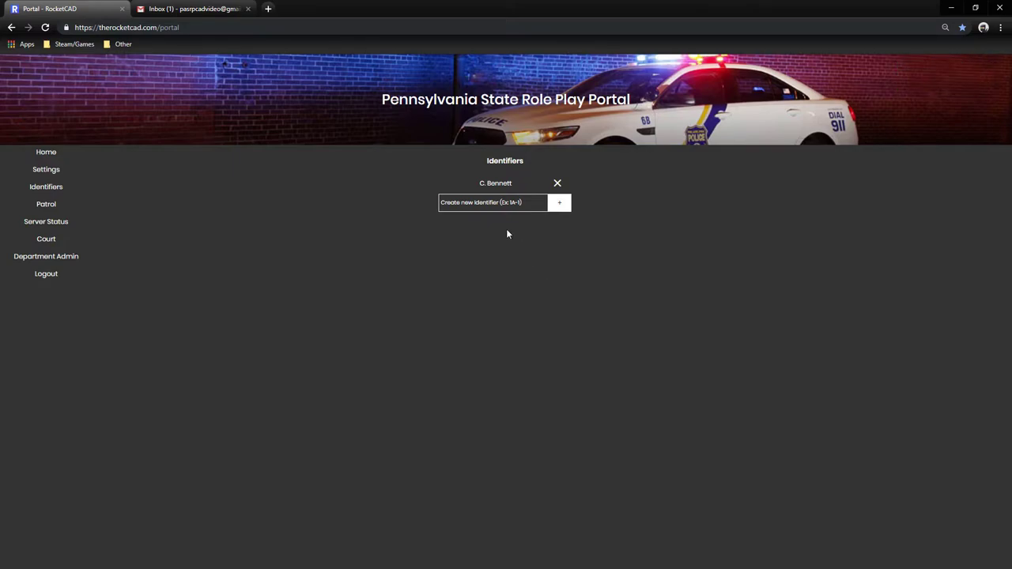
type("654")
left_click(558, 205)
left_click_drag(478, 183, 513, 183)
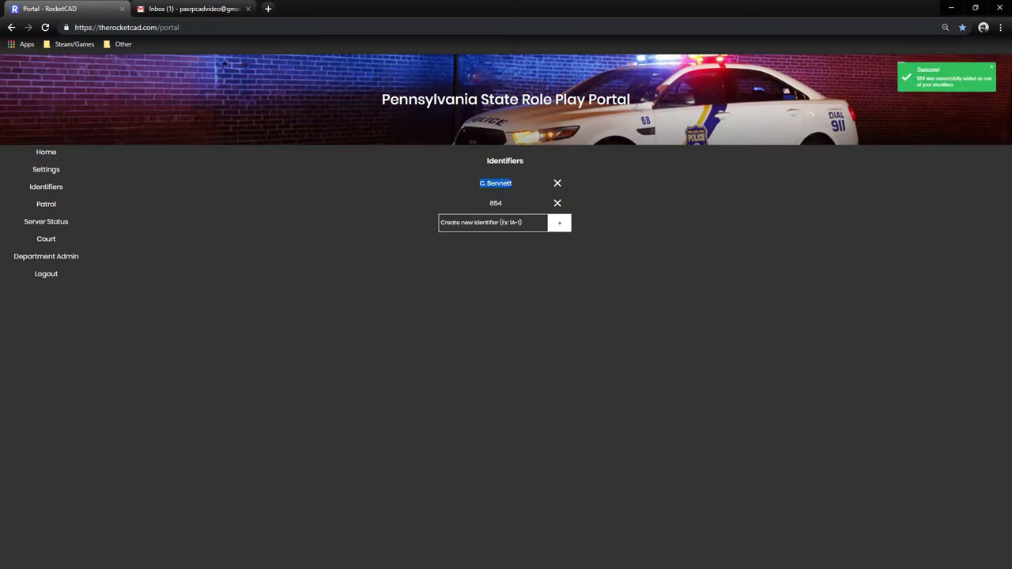
double_click(509, 205)
left_click(521, 260)
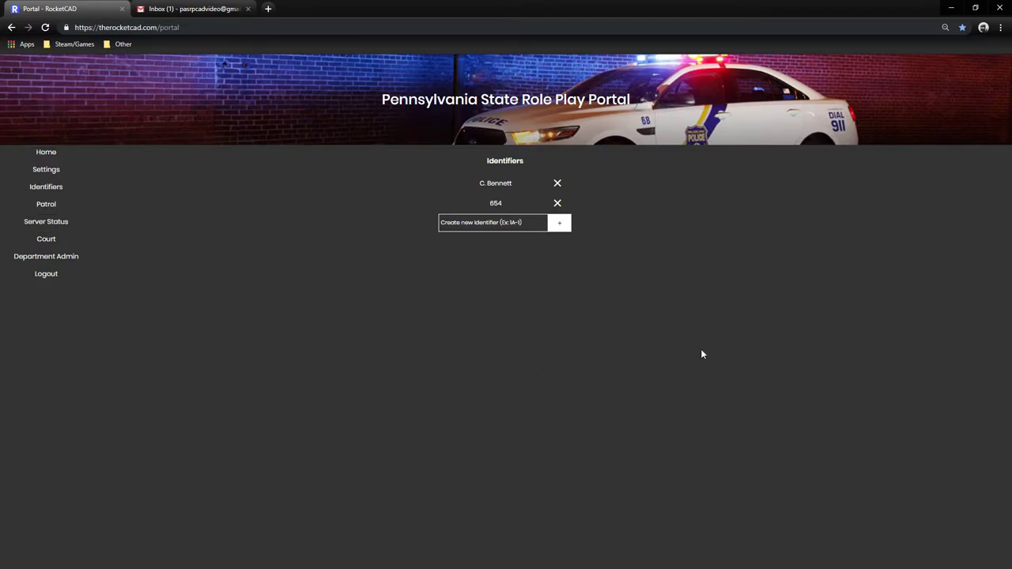
Open the Patrol Select Department page offering Civilian Operations.
left_click(63, 208)
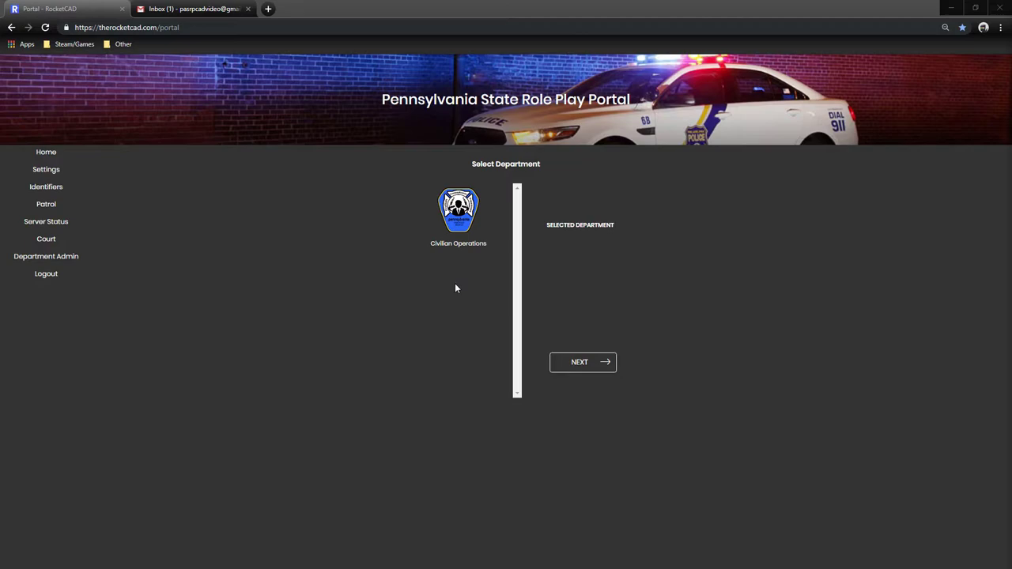
left_click(450, 351)
Open Server Status to check the Main Server is online and the Training Server under maintenance.
left_click(49, 224)
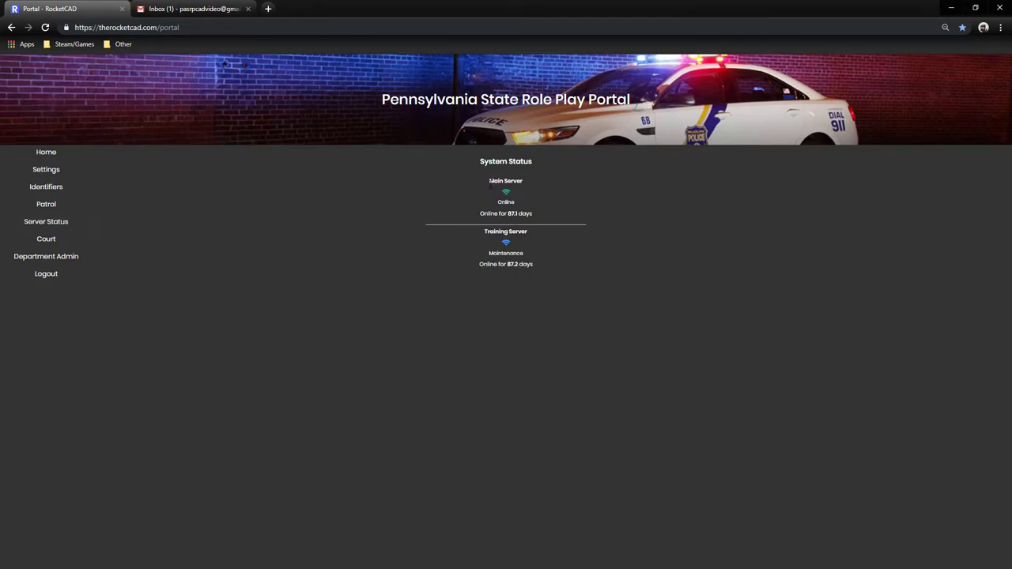
left_click_drag(489, 181, 524, 184)
left_click(522, 191)
left_click_drag(484, 231, 481, 262)
left_click(533, 246)
mouse_move(521, 202)
left_mouse_down()
mouse_move(497, 204)
mouse_move(522, 207)
left_mouse_up()
left_click(519, 189)
left_click_drag(485, 232, 489, 232)
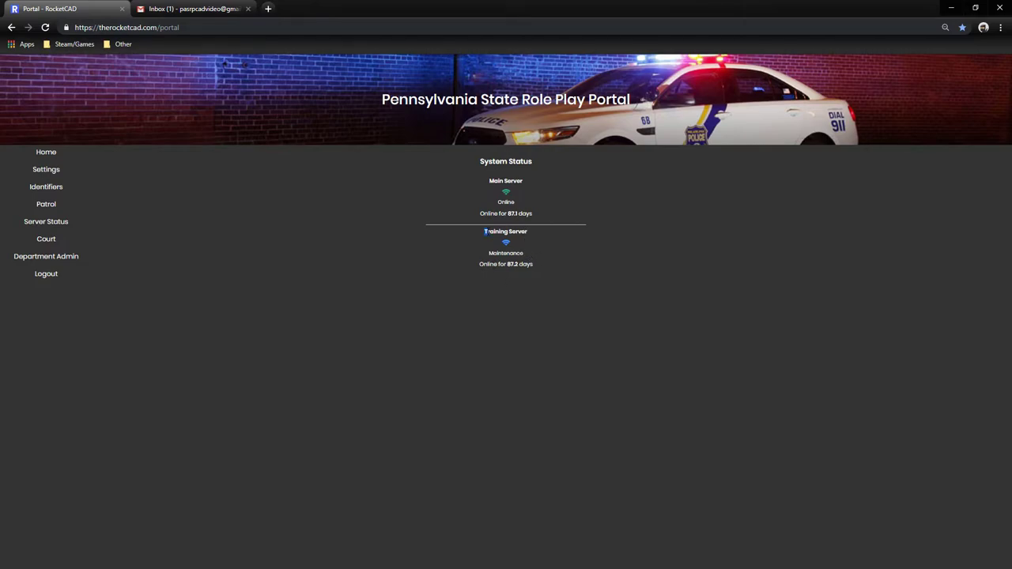
left_click(506, 232)
Try the court and Department Admin sections, then close the no-admin-departments notice.
left_click(60, 240)
left_click(32, 289)
left_click(78, 265)
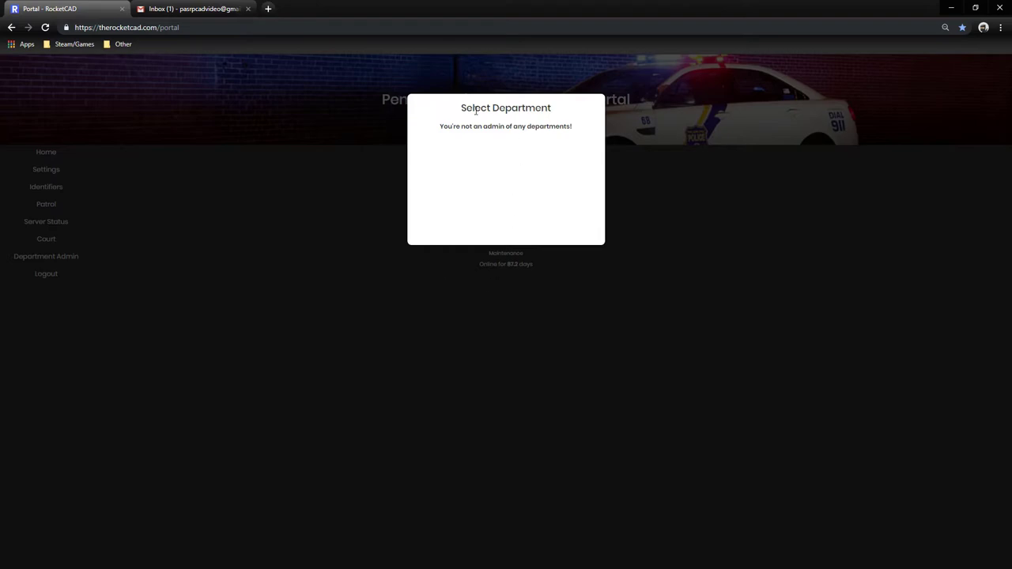
triple_click(573, 136)
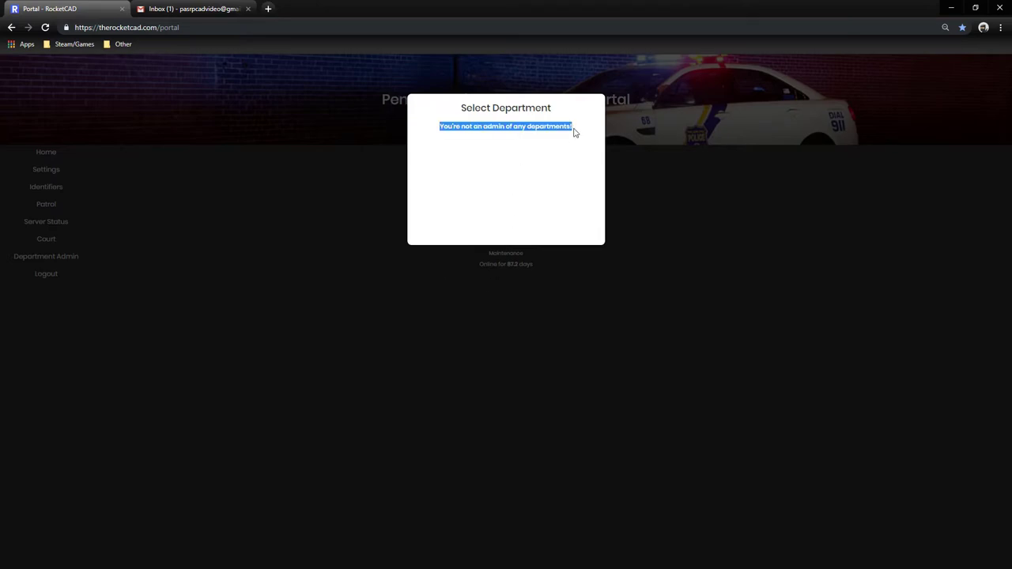
left_click(685, 256)
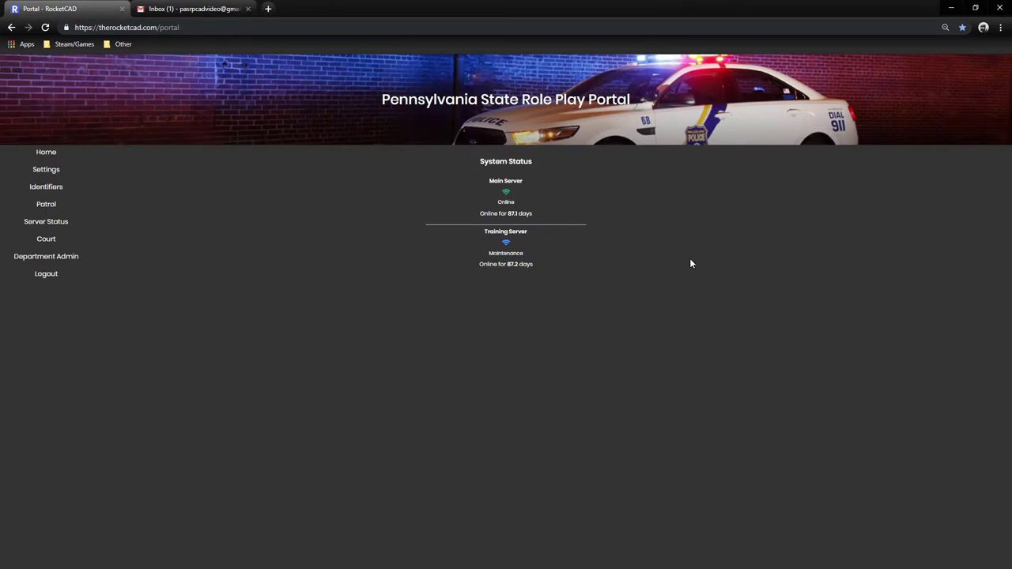
Start a patrol with the Civilian Operations department selected.
left_click(72, 207)
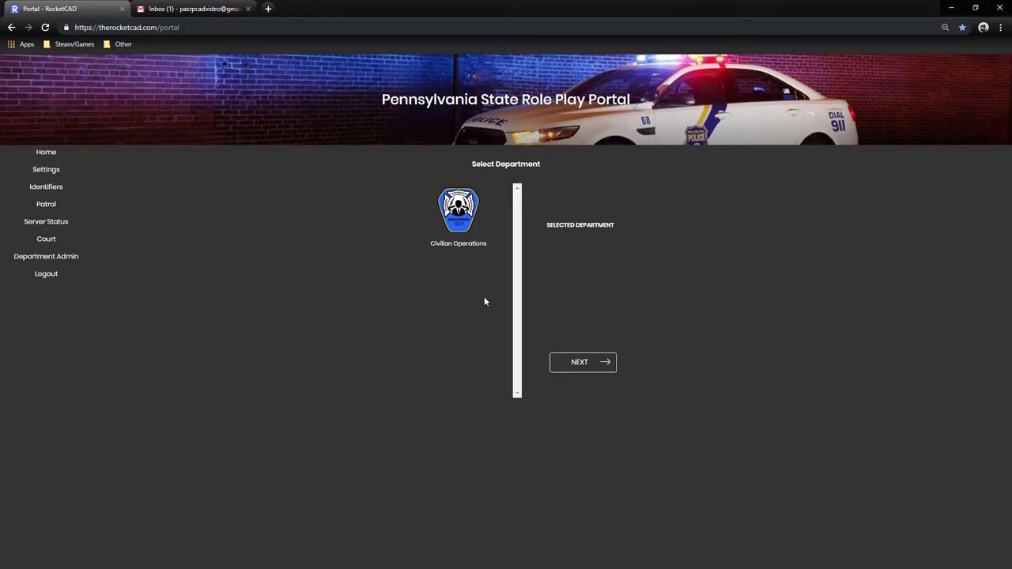
left_click(456, 227)
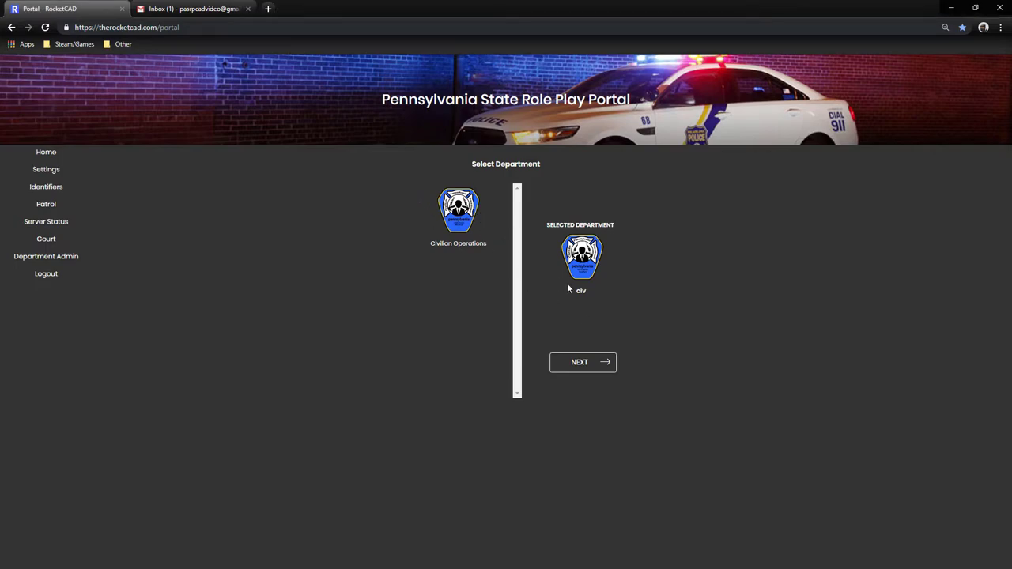
left_click_drag(546, 225, 590, 293)
left_click(590, 292)
double_click(582, 291)
left_click(617, 296)
left_click(603, 372)
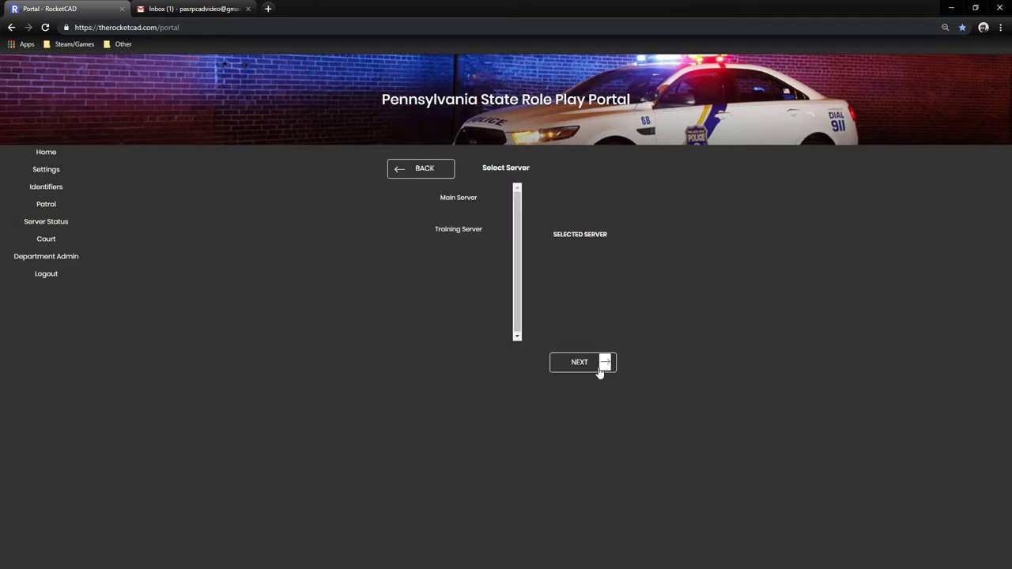
Choose the Main Server for the patrol.
left_click(461, 235)
left_click(464, 200)
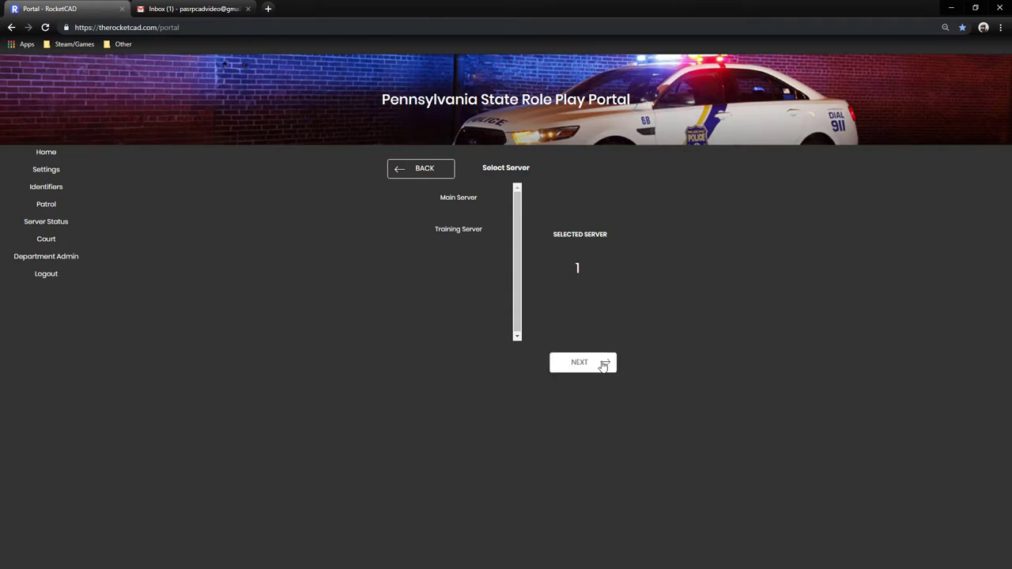
left_click(568, 354)
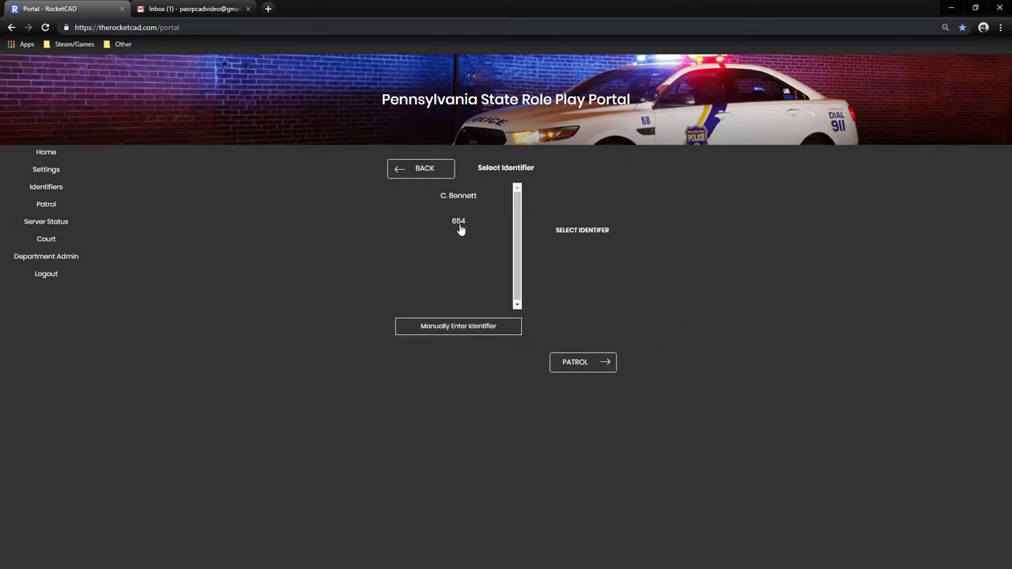
Select the saved name identifier, discarding a manually typed 101, and start the patrol.
left_click(460, 196)
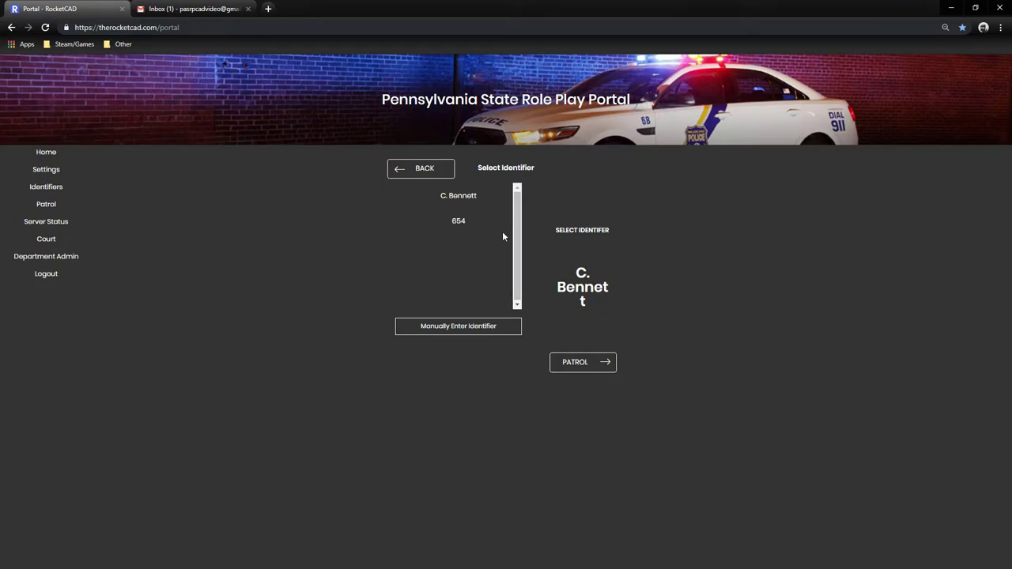
left_click(459, 222)
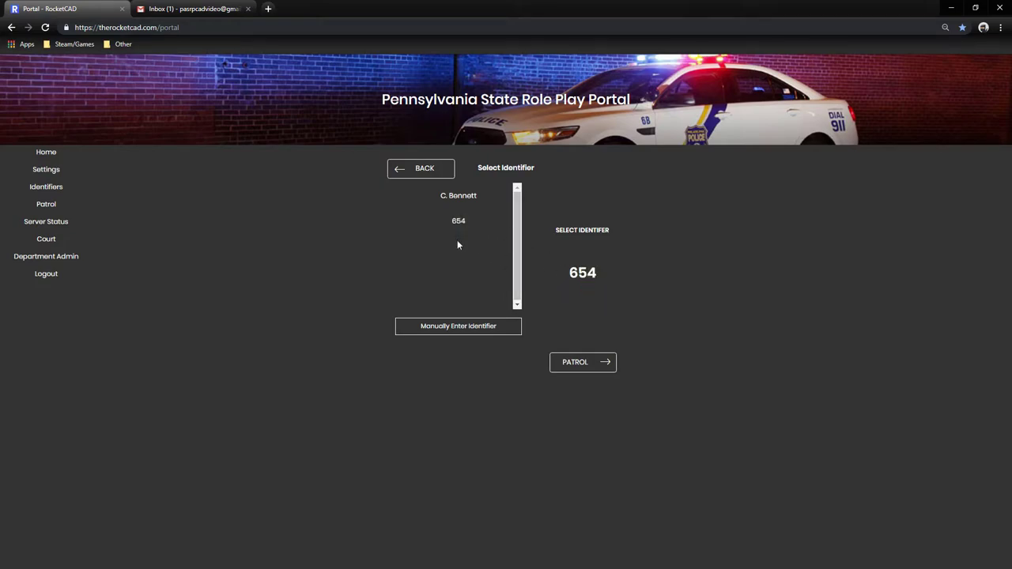
left_click(467, 198)
left_click(451, 326)
type("101")
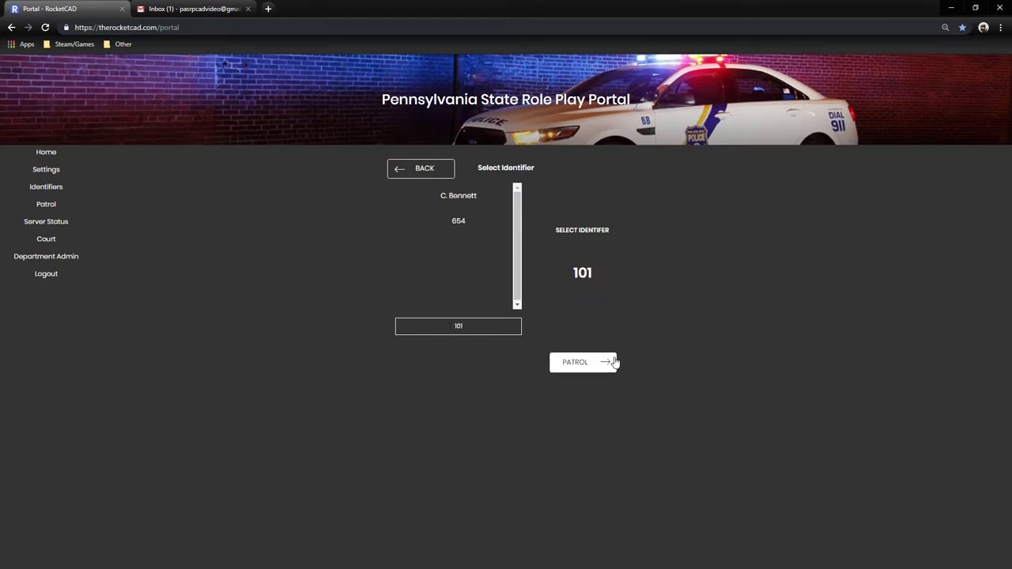
left_click(471, 198)
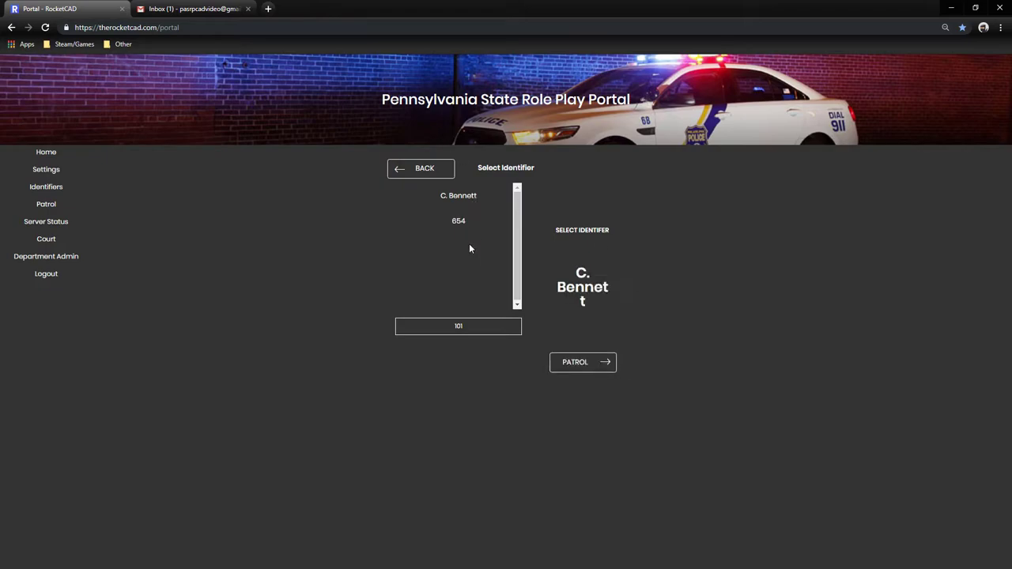
double_click(475, 327)
key("BackSpace")
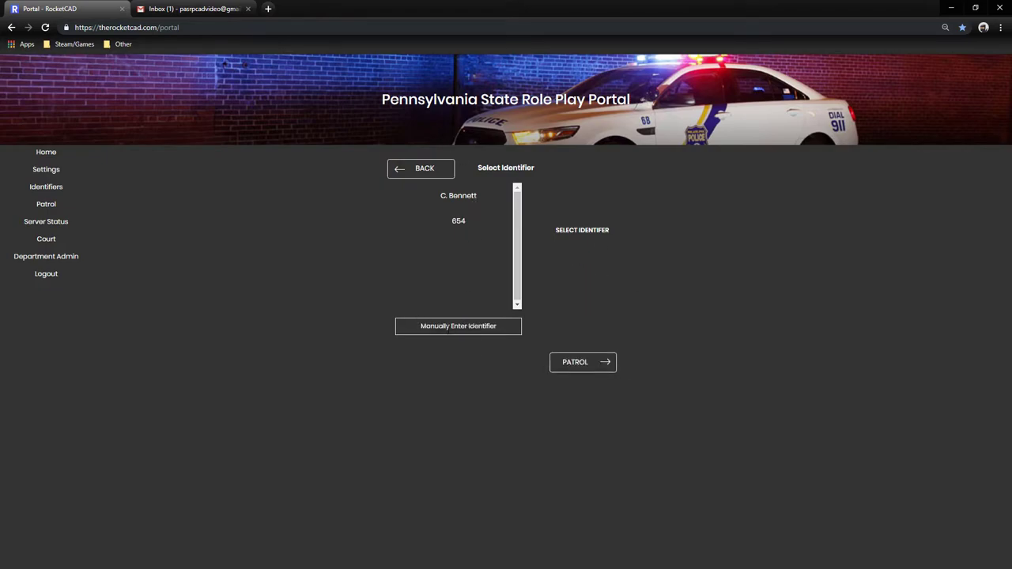
left_click(460, 200)
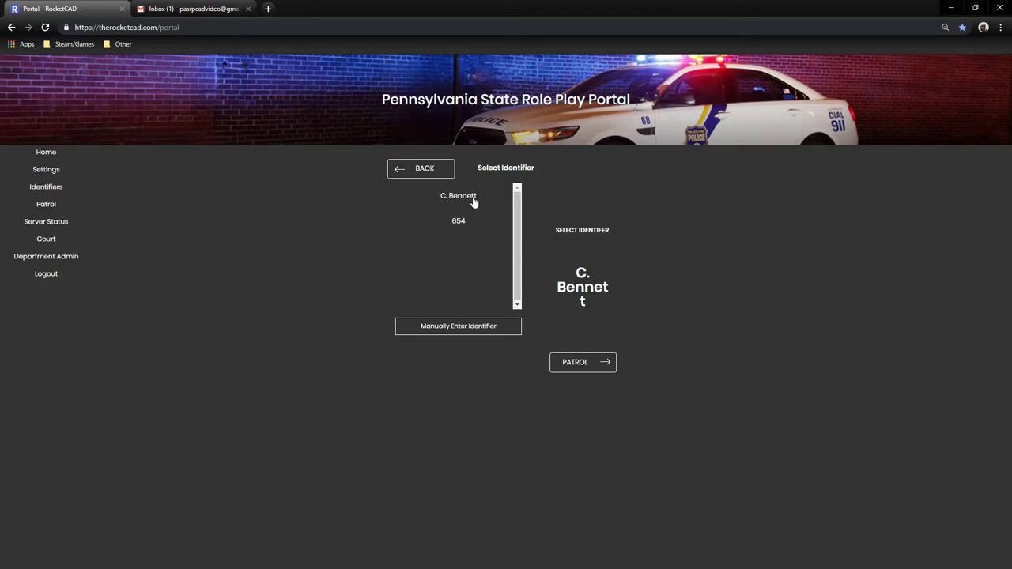
left_click(603, 363)
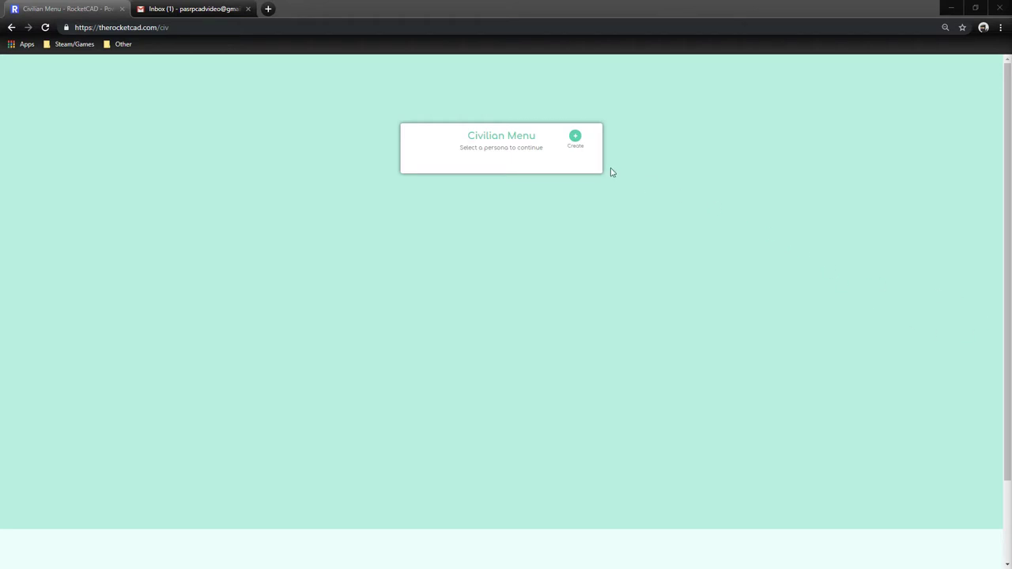
left_click_drag(472, 135, 533, 145)
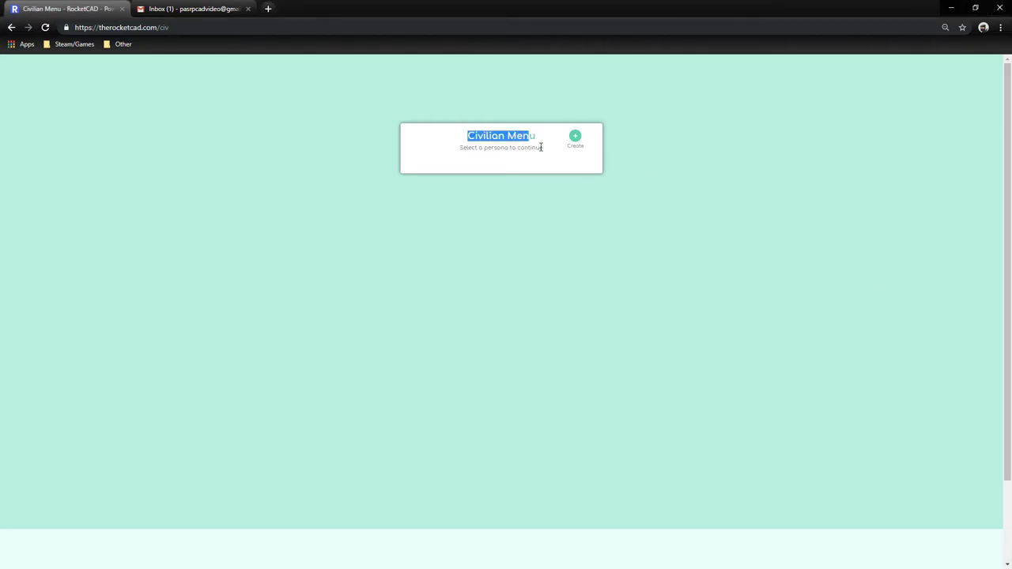
left_click(541, 147)
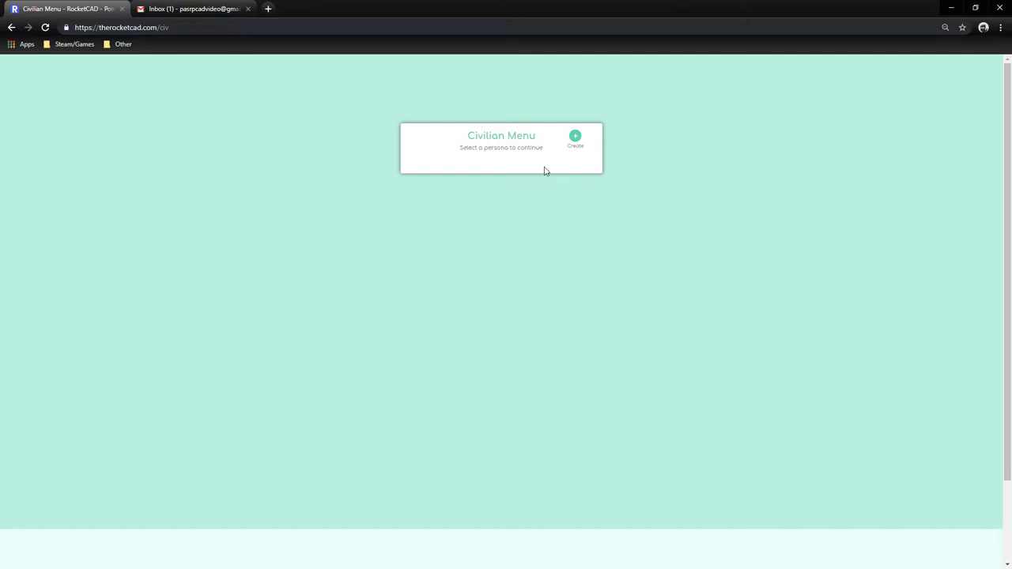
Start a new persona and choose Complete Setup to open the full details form.
left_click(575, 138)
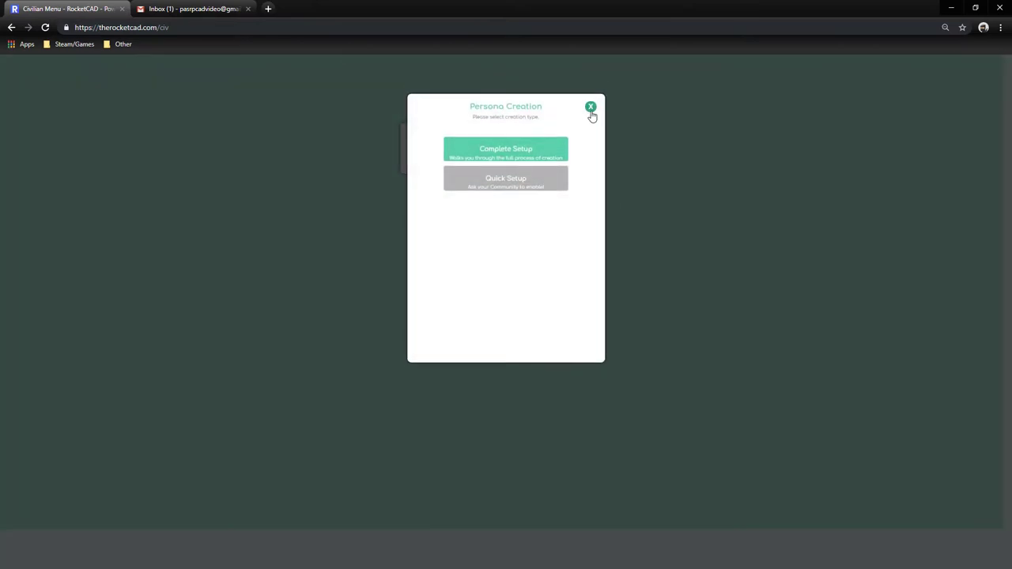
left_click(593, 113)
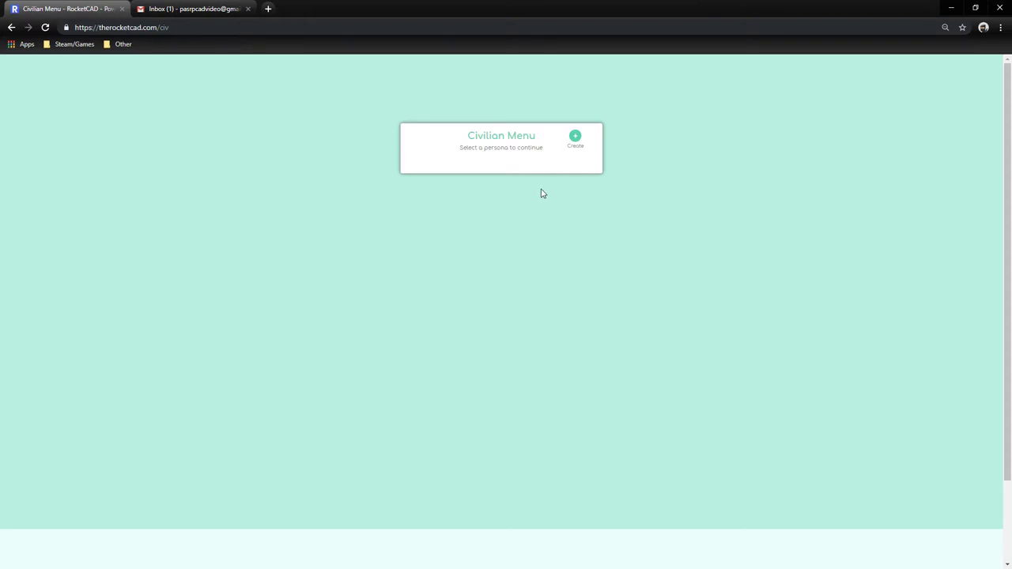
left_click(575, 138)
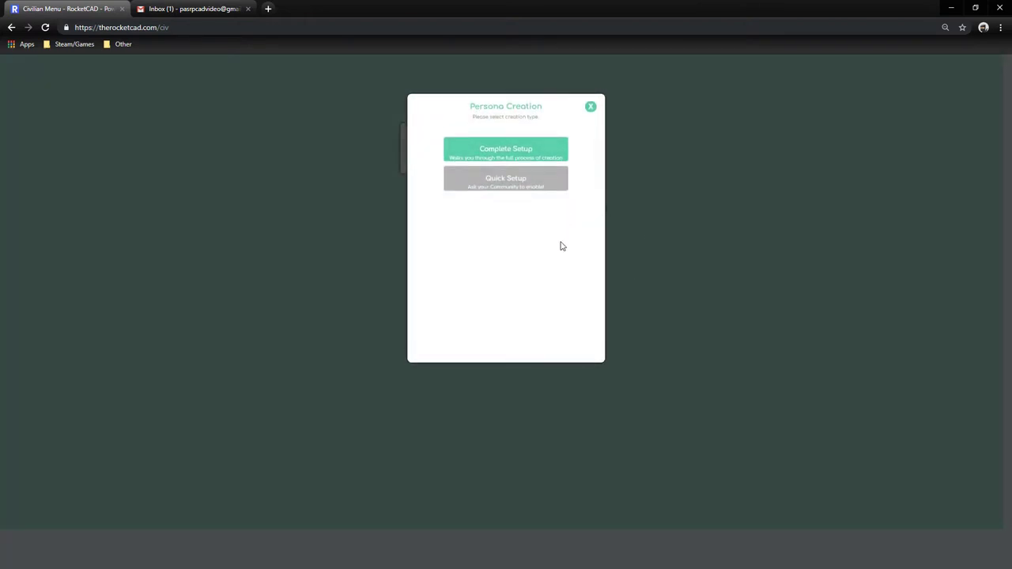
left_click_drag(544, 187, 511, 216)
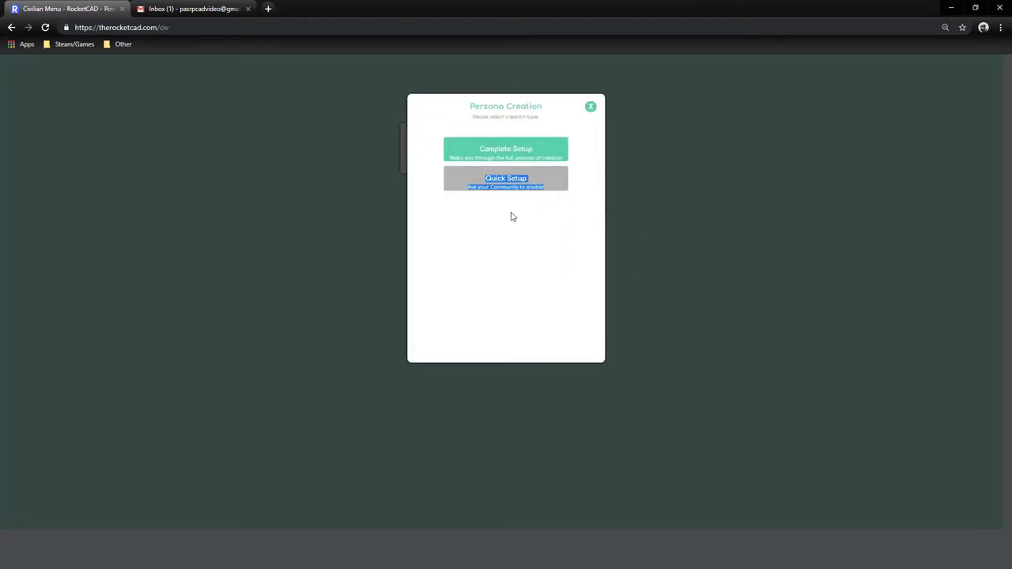
left_click(512, 217)
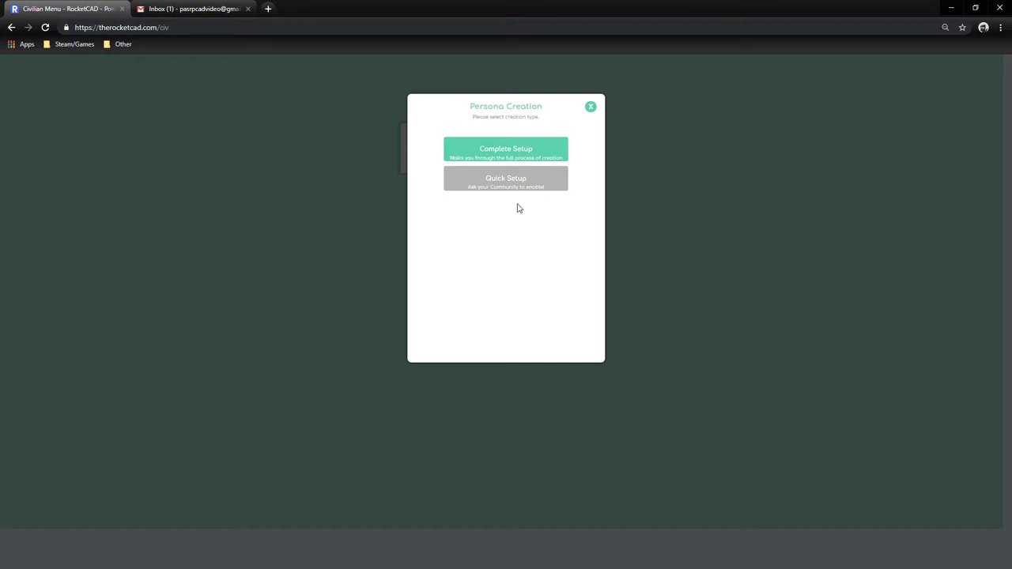
left_click(498, 151)
left_click(506, 153)
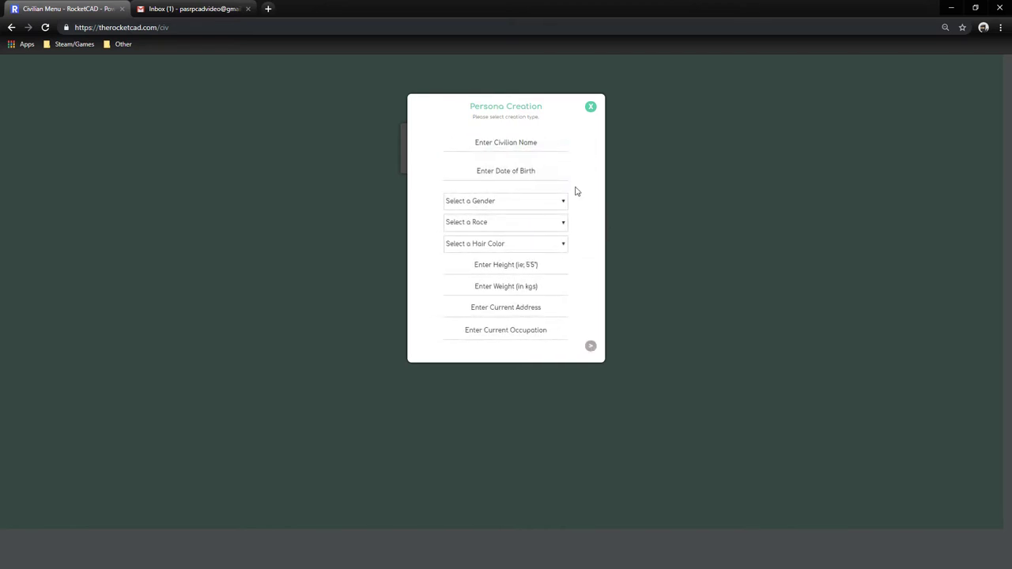
Enter the civilian's full name and confirm it is available.
left_click(530, 144)
type("Conor V")
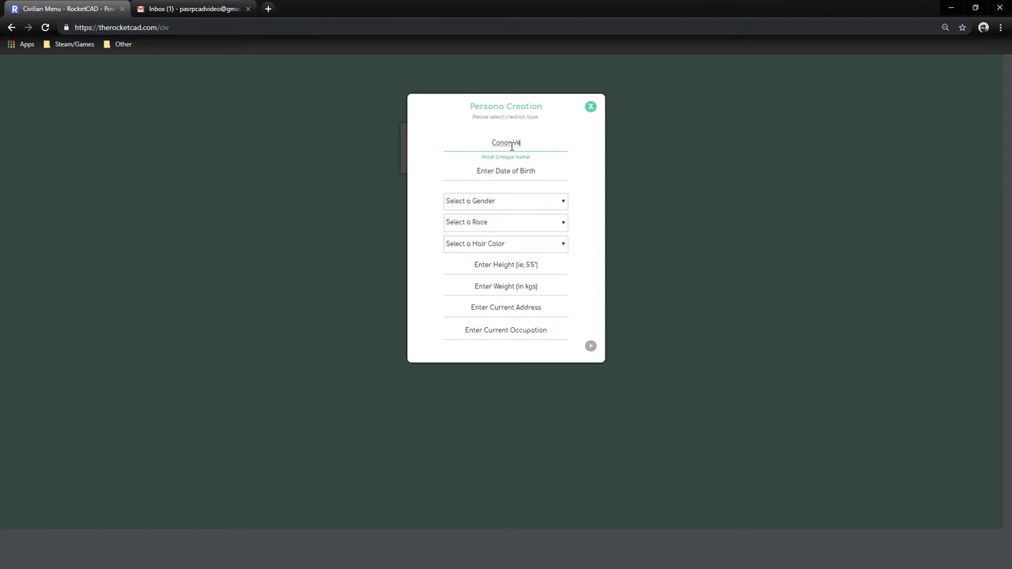
type("ennett")
left_click(583, 177)
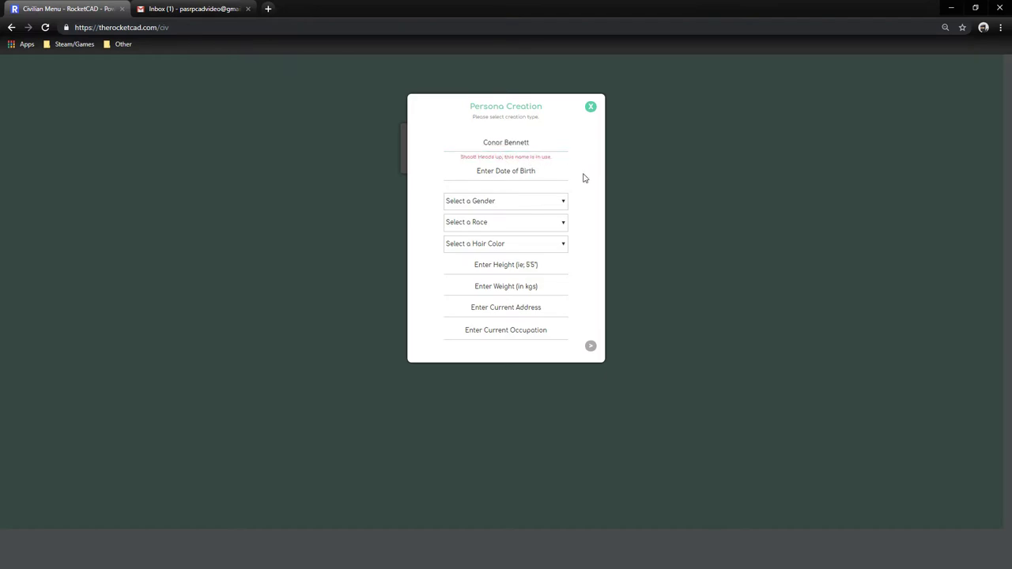
left_click_drag(461, 157, 563, 163)
left_click(560, 163)
Set the date of birth to 01/01/2000.
left_click(503, 177)
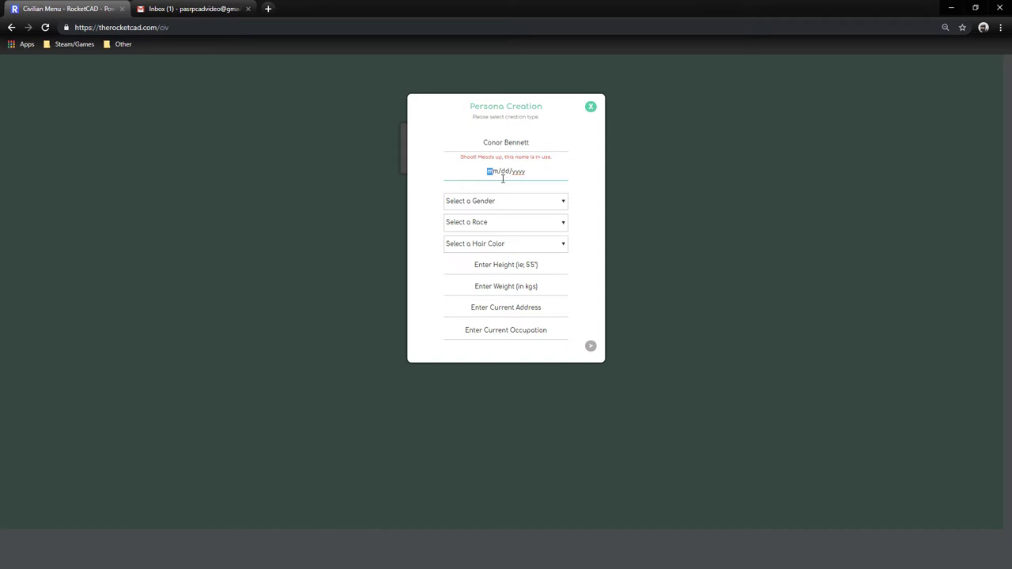
type("01/01/2000")
left_click(582, 200)
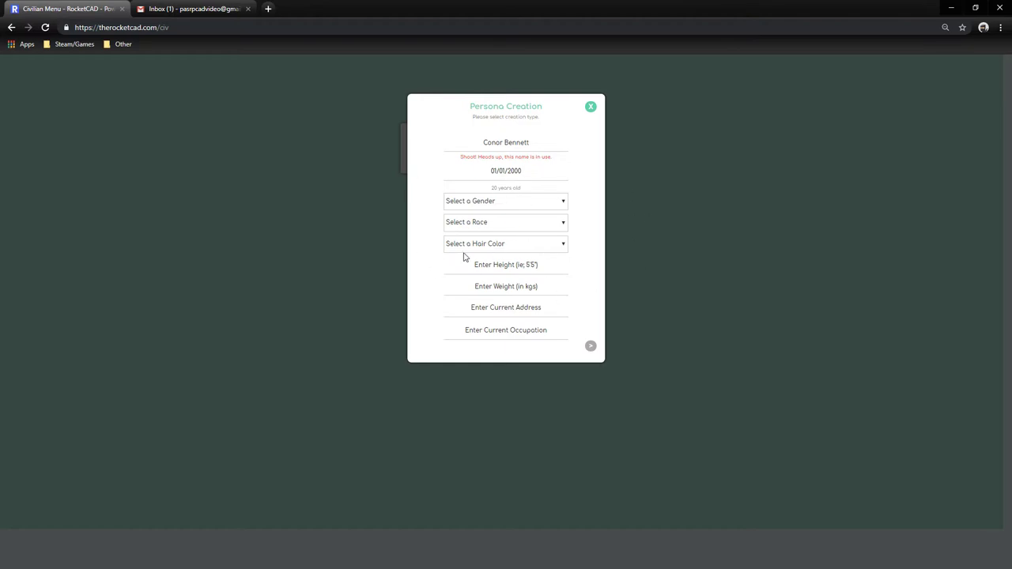
Set the gender to Male and the race to White.
left_click(496, 202)
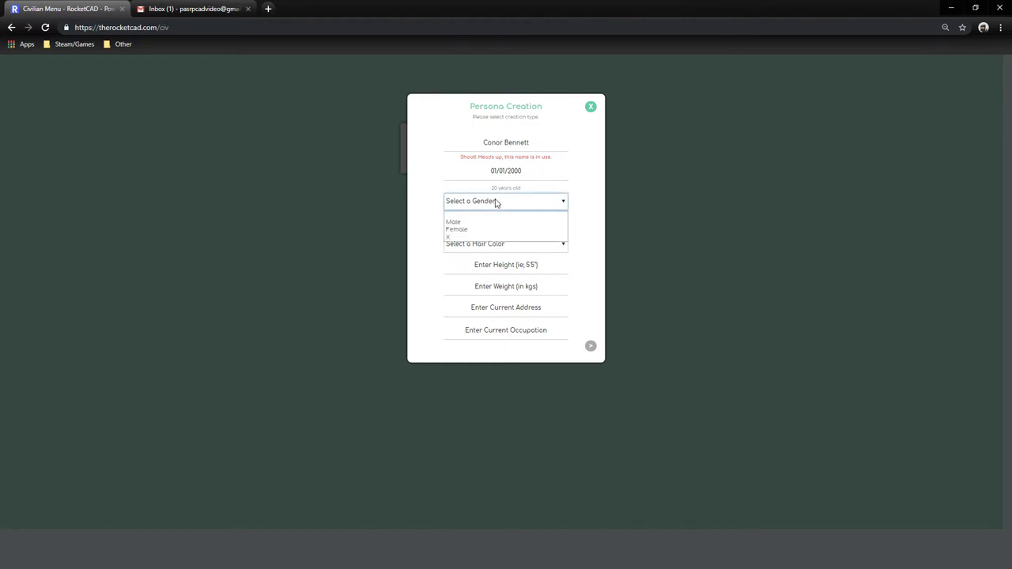
left_click(481, 226)
left_click(469, 201)
left_click(456, 228)
left_click(464, 204)
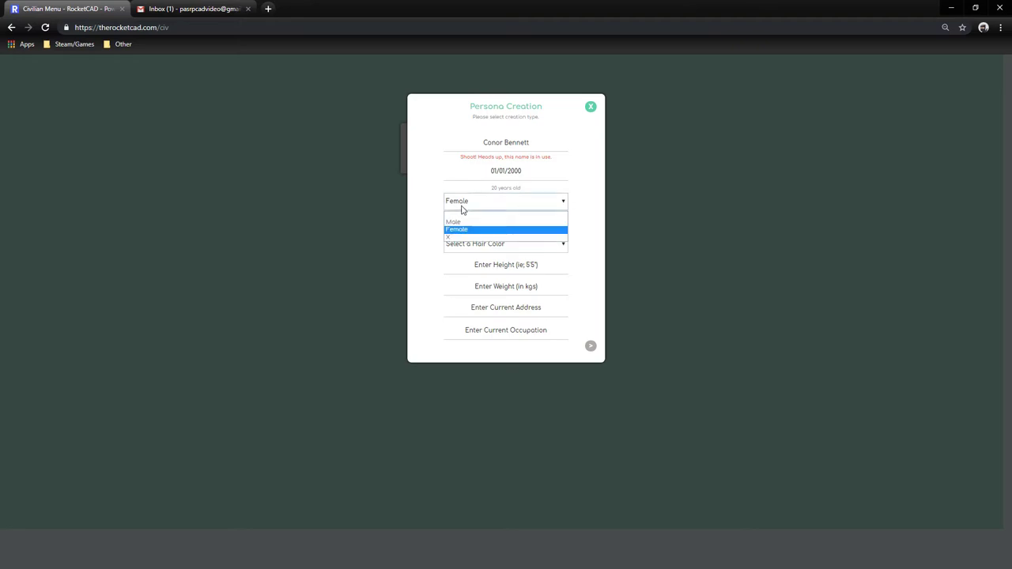
left_click(463, 223)
left_click(467, 204)
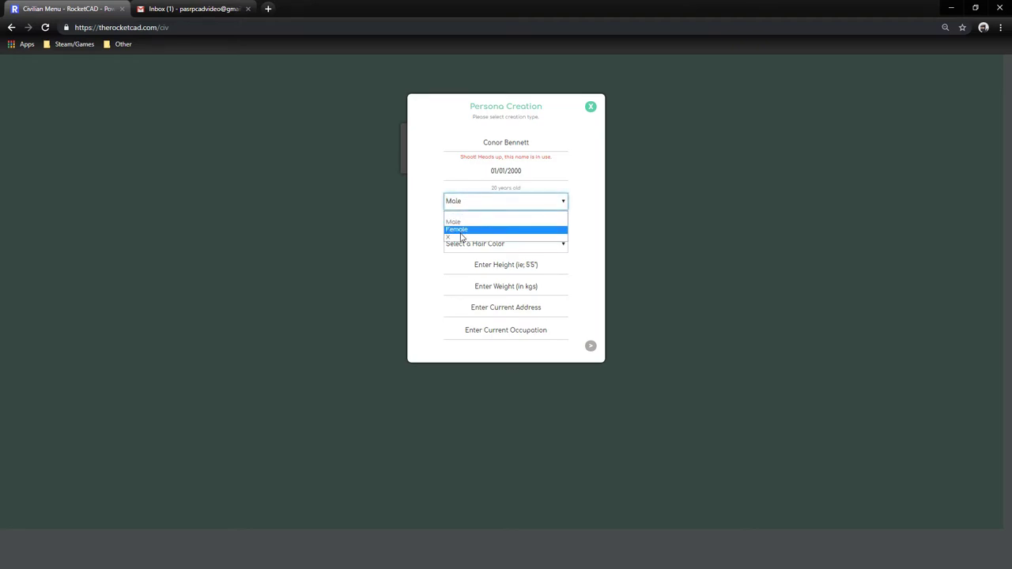
left_click(457, 236)
left_click(467, 206)
left_click(465, 221)
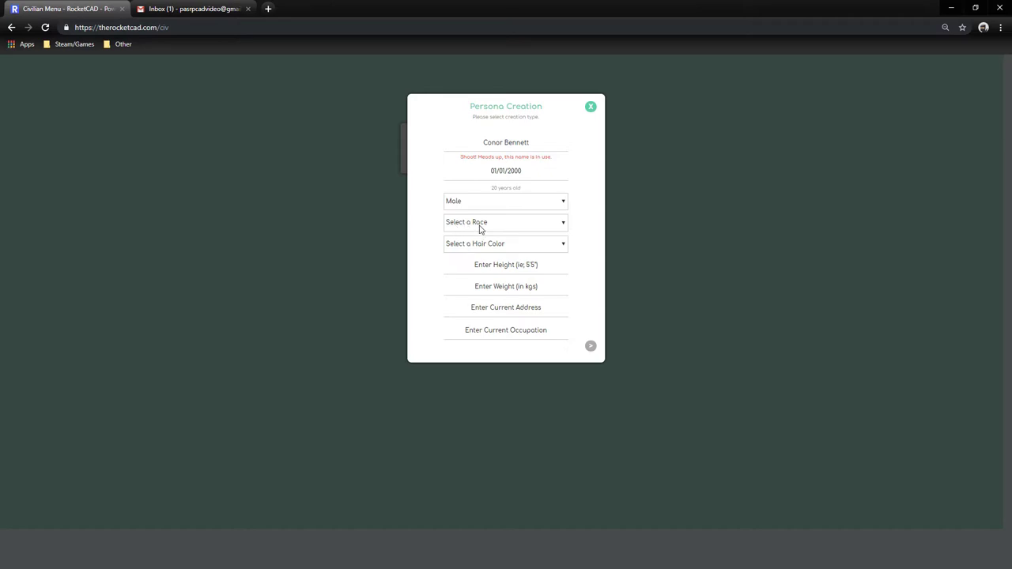
left_click(479, 226)
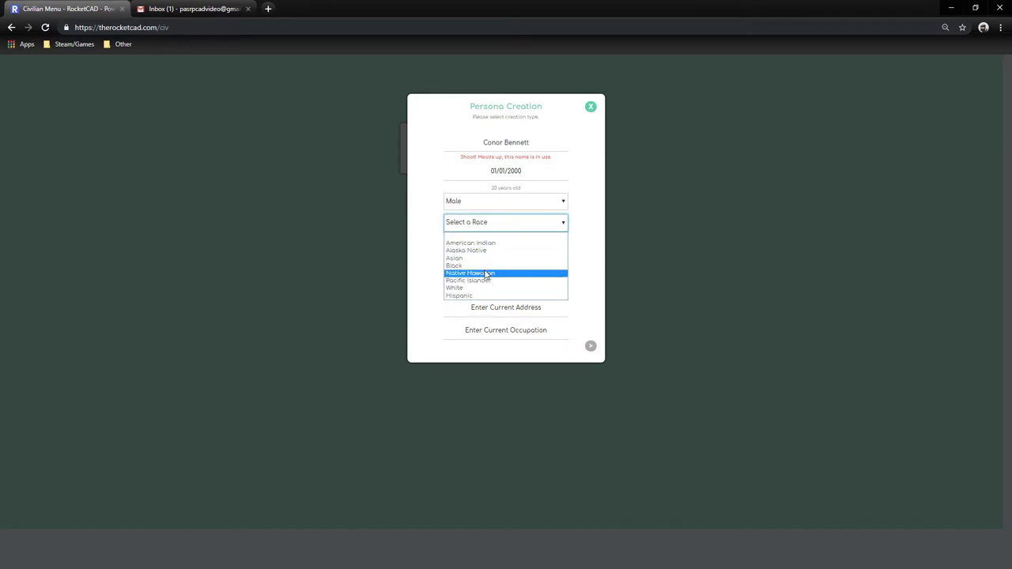
left_click(454, 290)
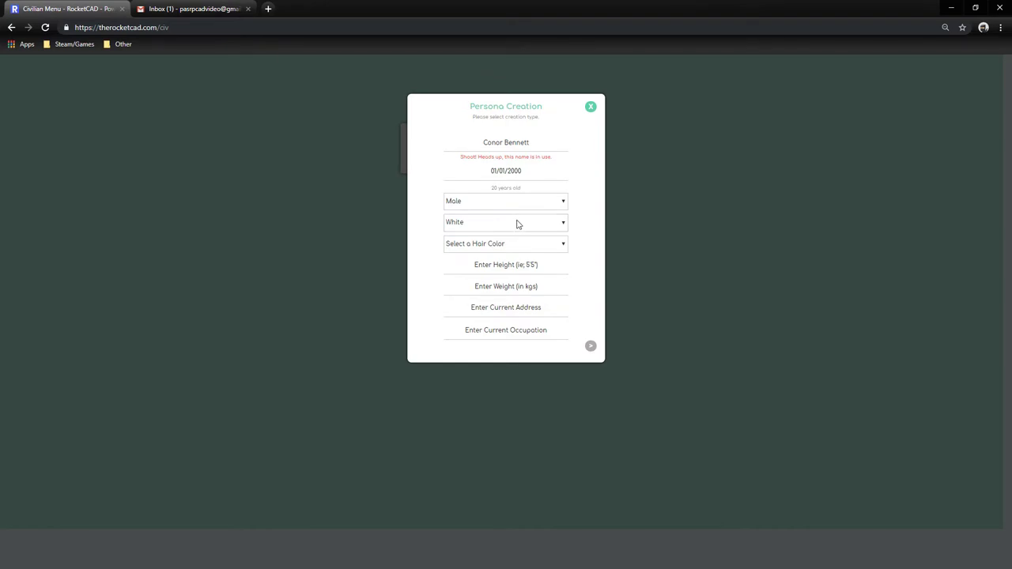
Set the hair colour to Black after trying Grey and Other.
left_click(482, 247)
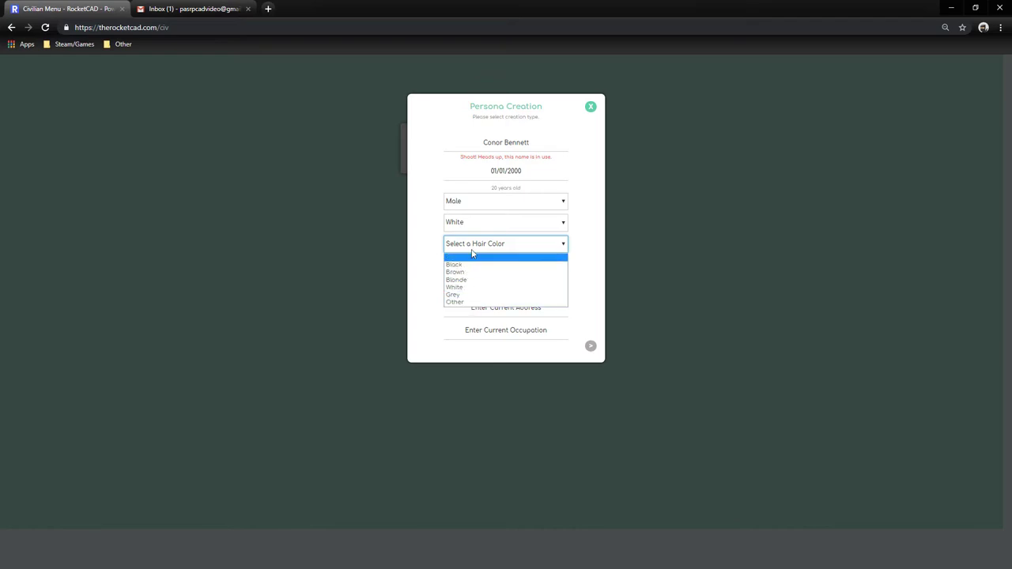
left_click(472, 254)
left_click(474, 248)
left_click(456, 295)
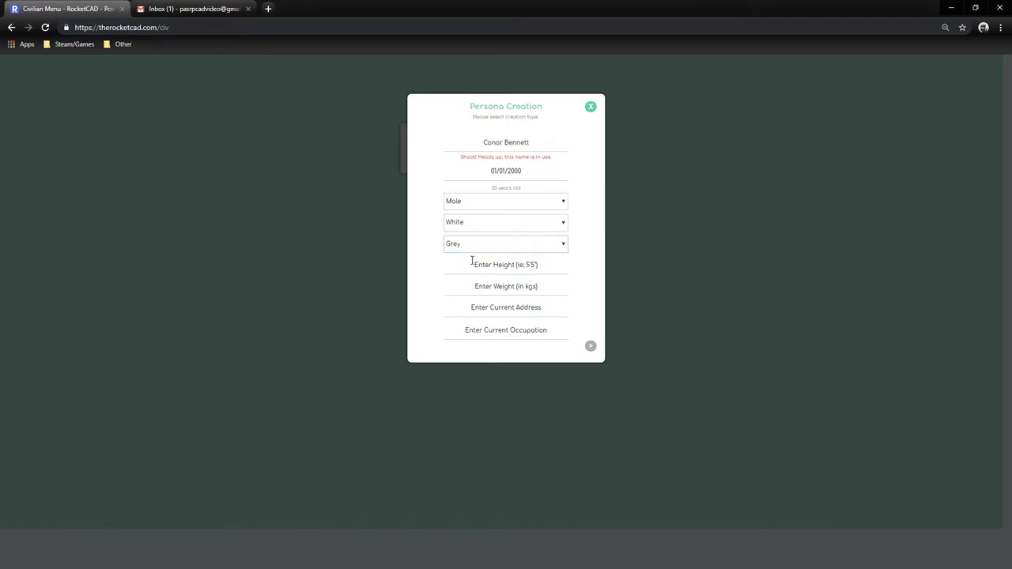
left_click(473, 249)
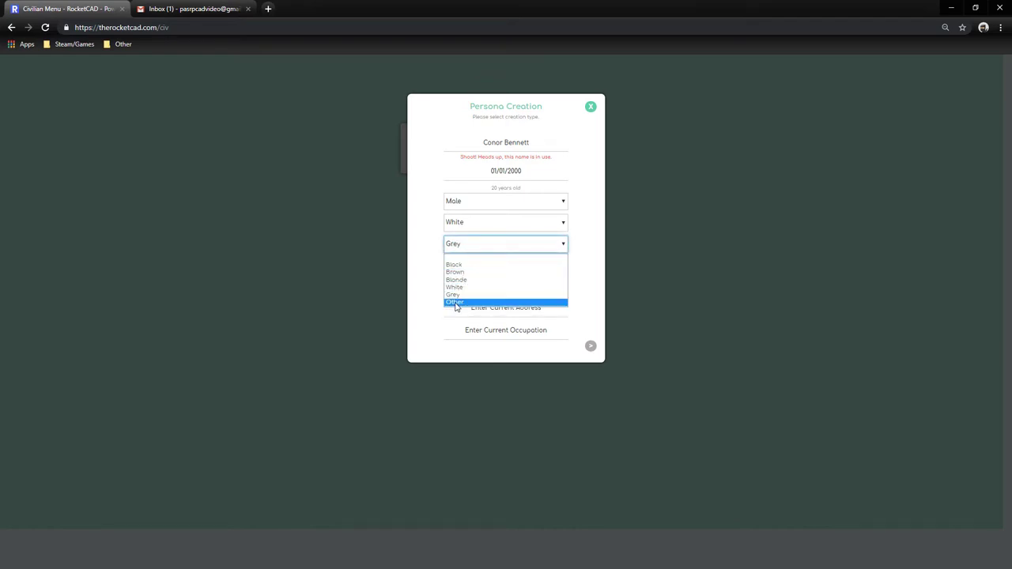
left_click(457, 303)
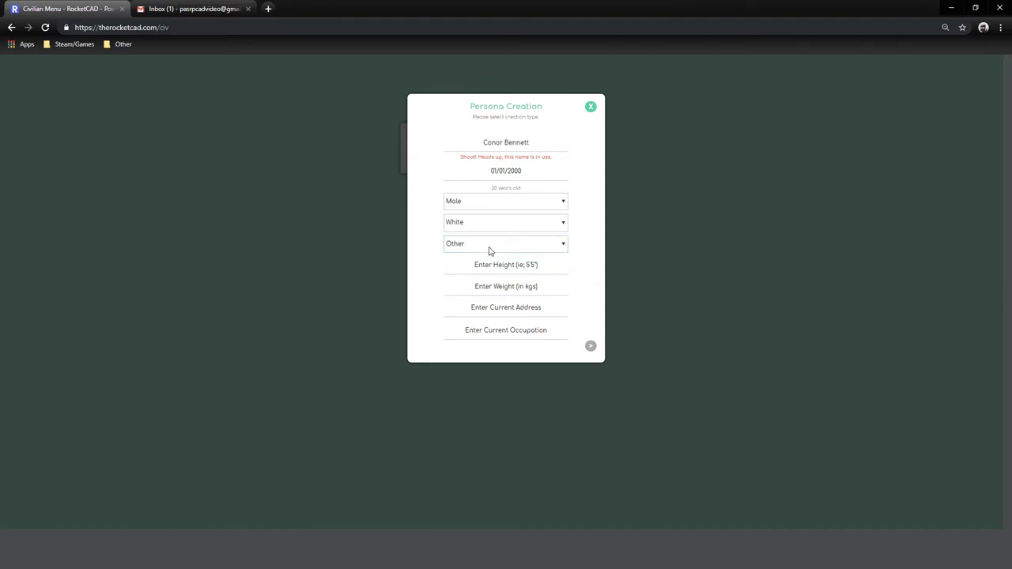
left_click(468, 245)
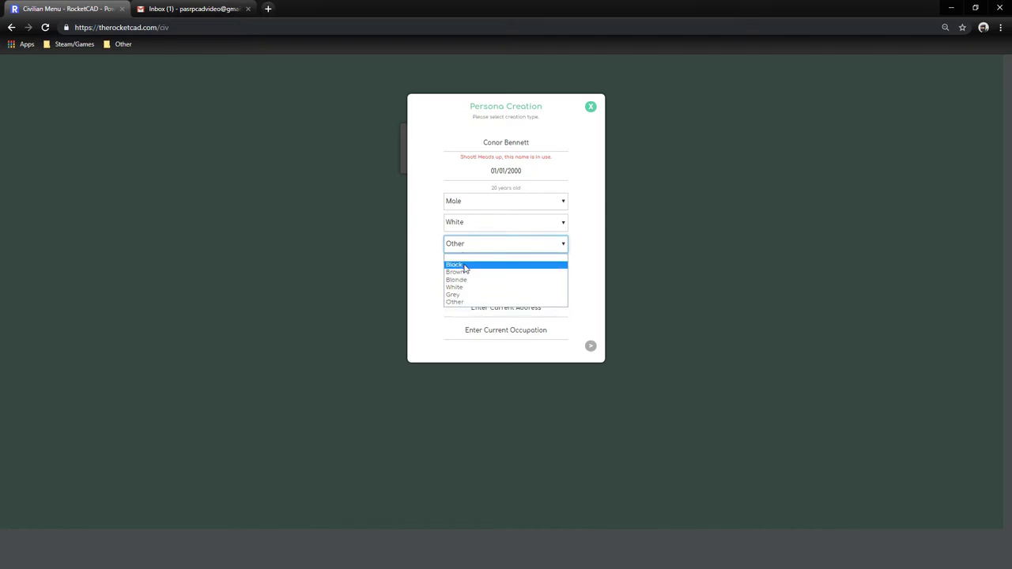
left_click(464, 266)
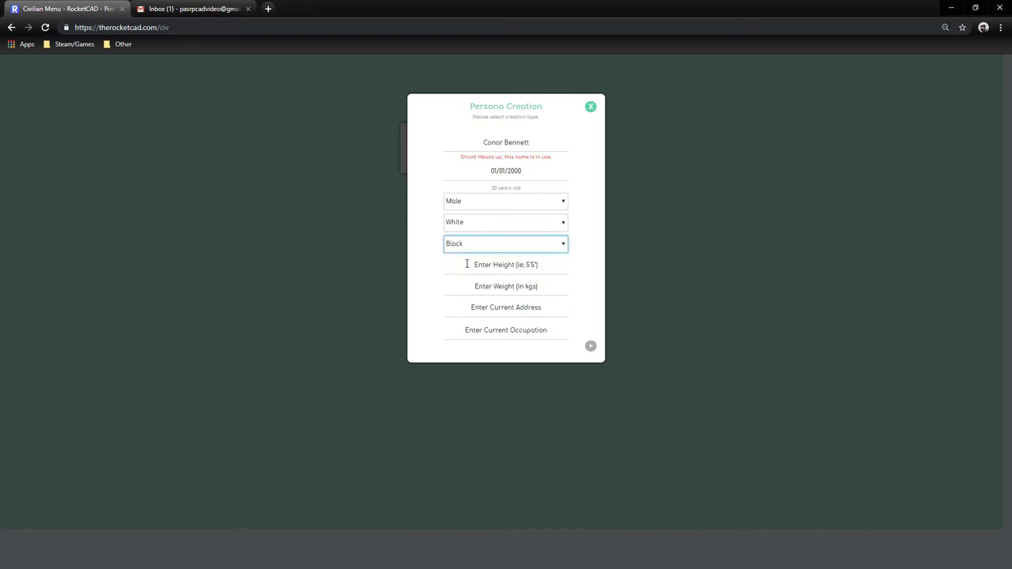
left_click(538, 270)
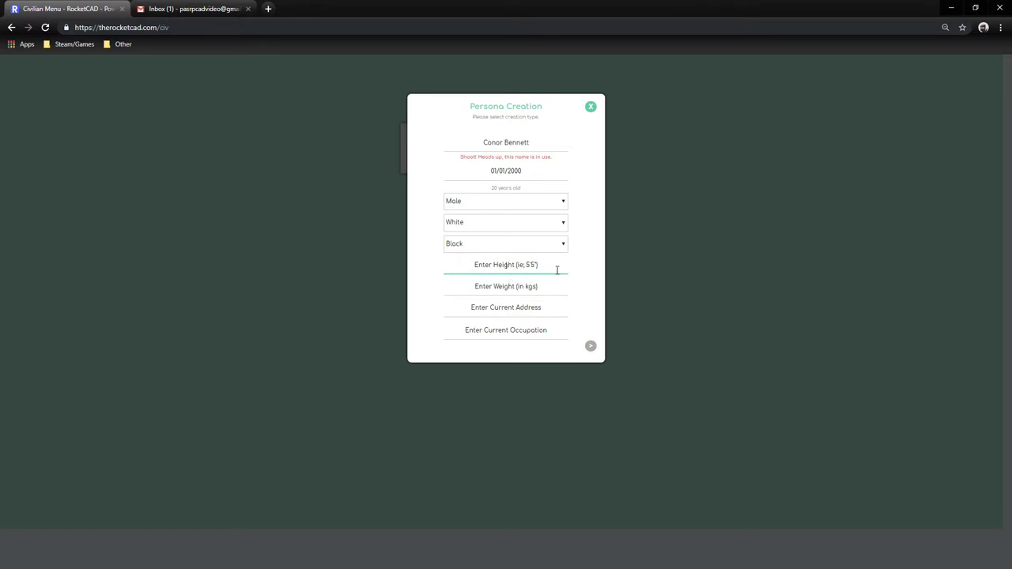
Enter height 5'5", weight 60, and the suggested home address.
type("5'5\"")
left_click(514, 290)
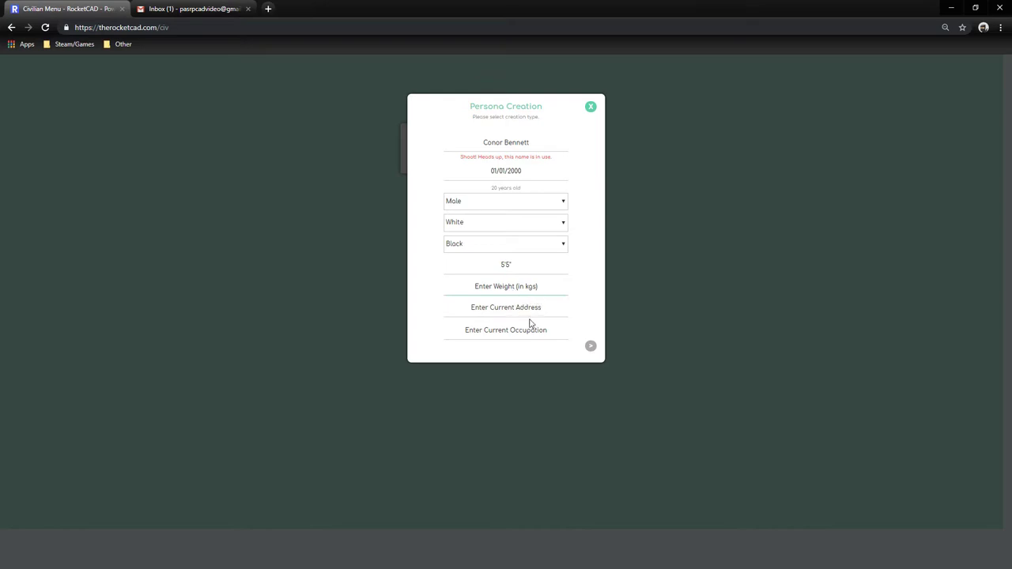
type("60")
left_click(539, 313)
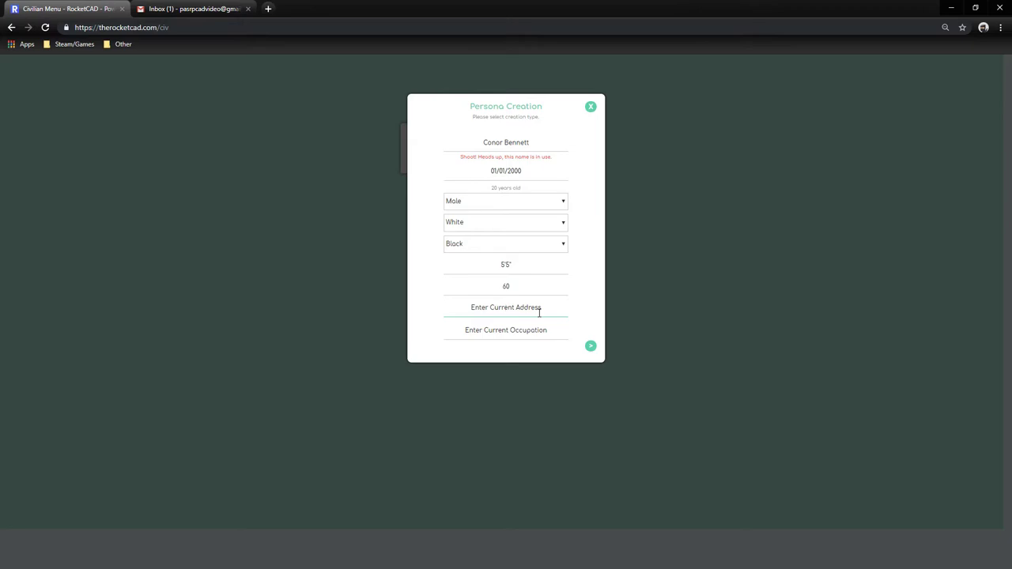
type("2020")
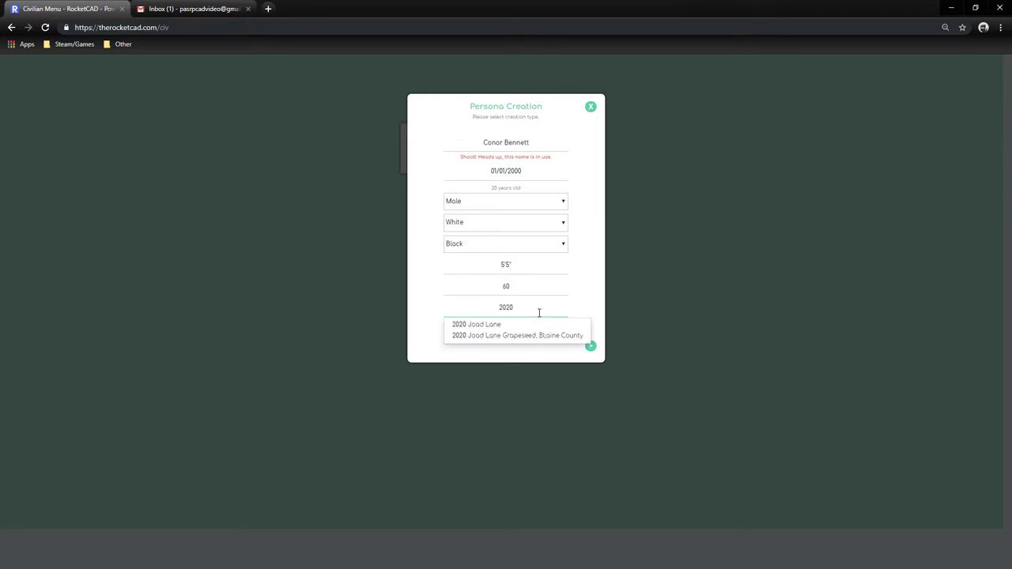
left_click(478, 329)
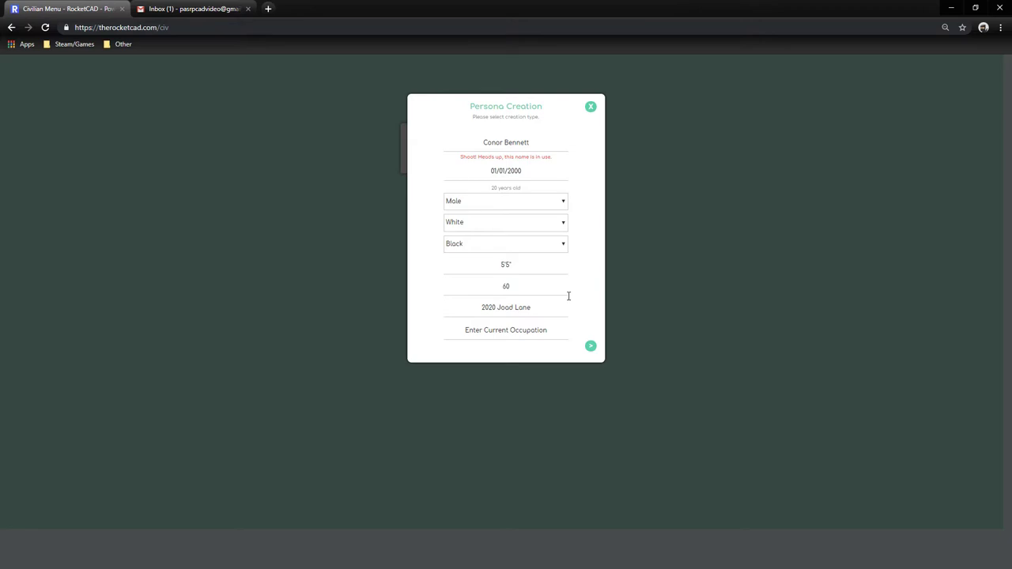
Set the occupation to Unemployed and submit the persona.
left_click(503, 331)
type("Une")
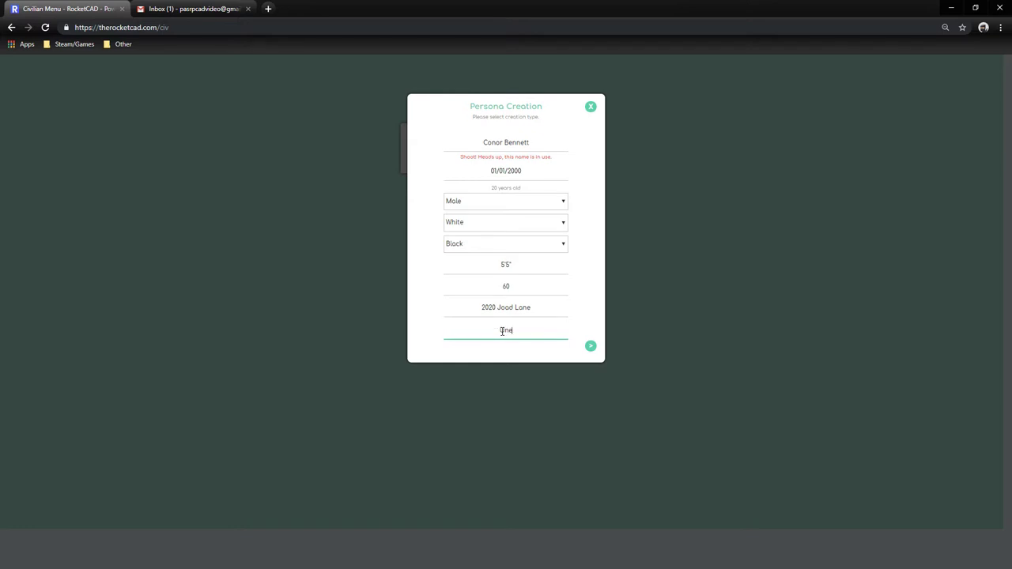
type("mployed")
left_click(585, 297)
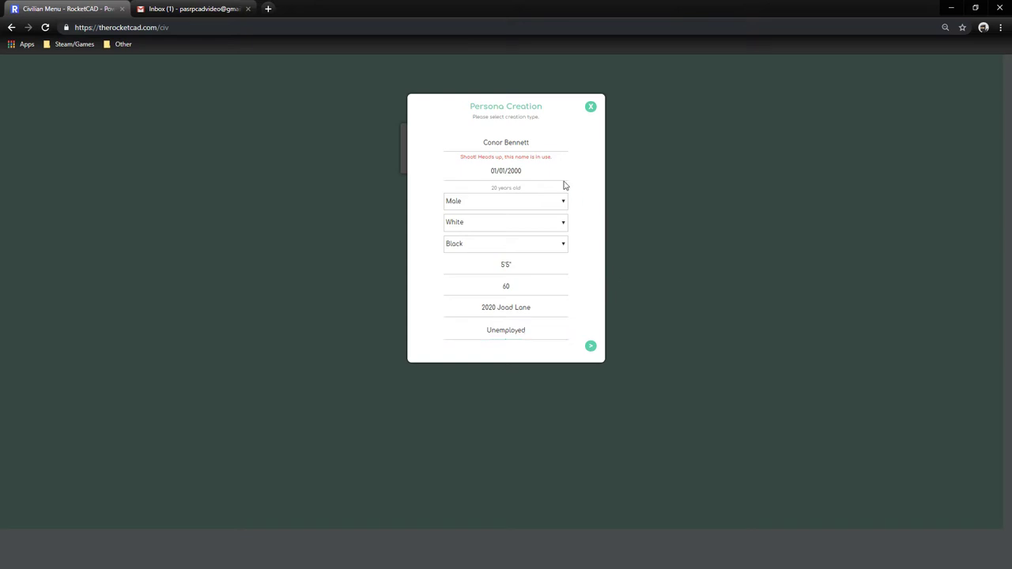
left_click(591, 348)
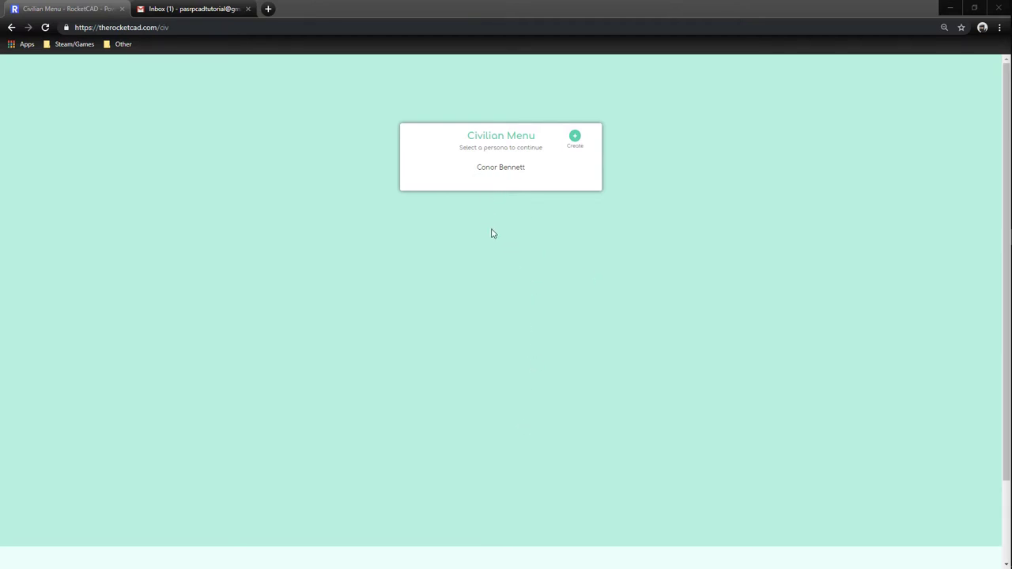
Open the new persona's dashboard to view Licensing Overview and Recent Criminal History.
left_click(499, 168)
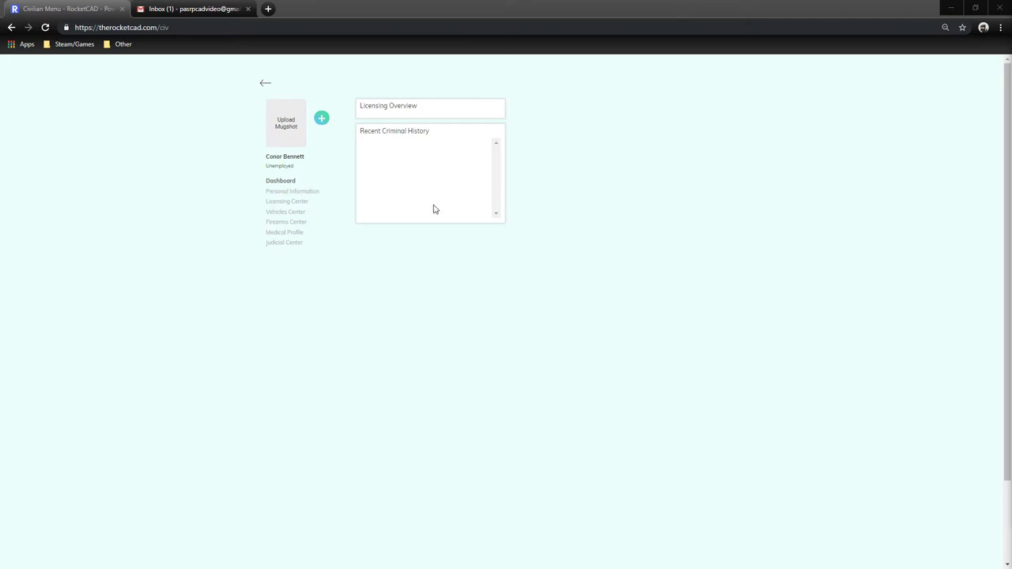
left_click(321, 118)
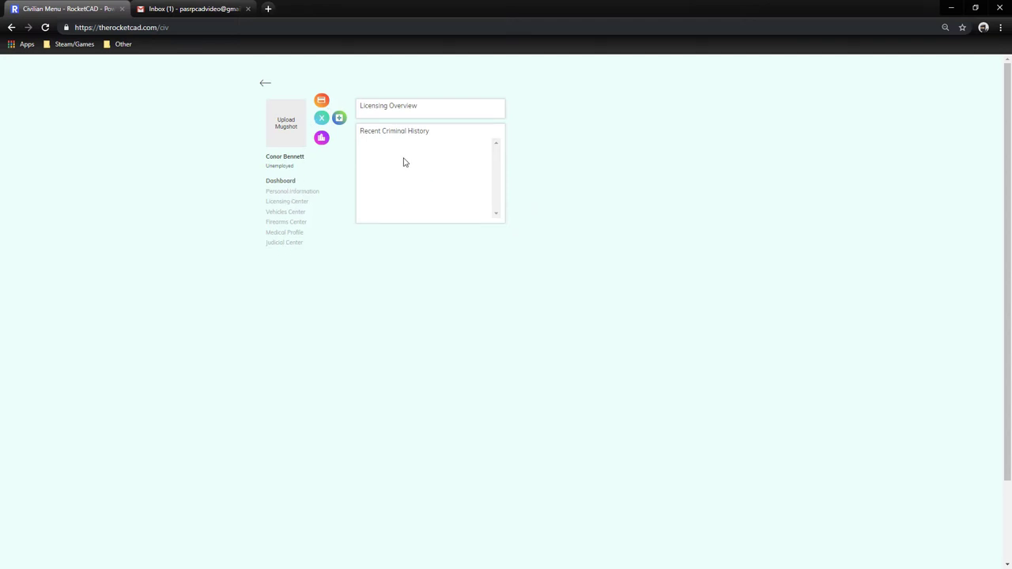
left_click(321, 119)
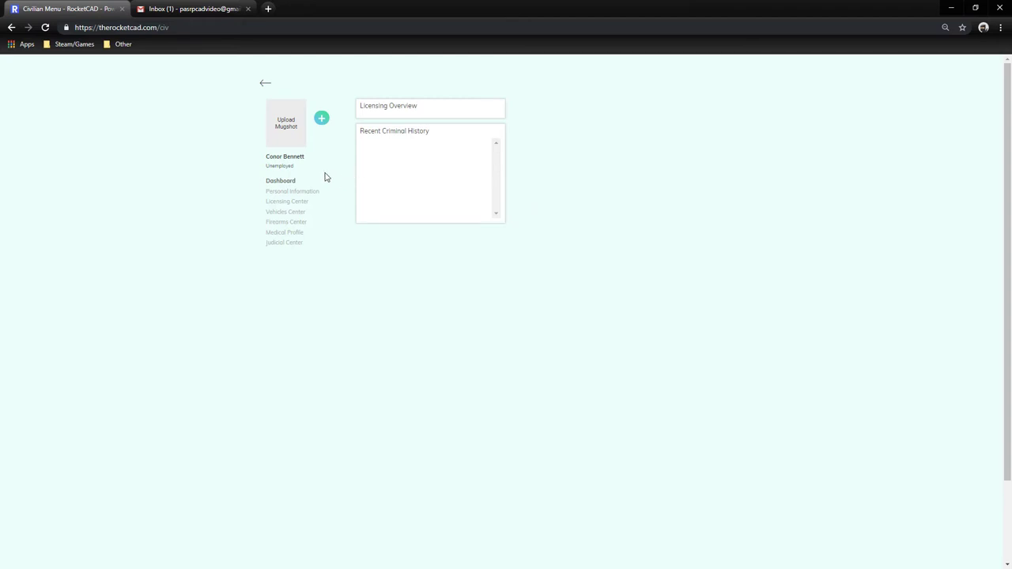
mouse_move(267, 156)
left_mouse_down()
mouse_move(307, 157)
mouse_move(303, 168)
mouse_move(267, 173)
left_mouse_up()
left_click(267, 173)
left_click_drag(376, 106, 402, 109)
left_click(403, 120)
left_click_drag(382, 132, 409, 134)
left_click(425, 132)
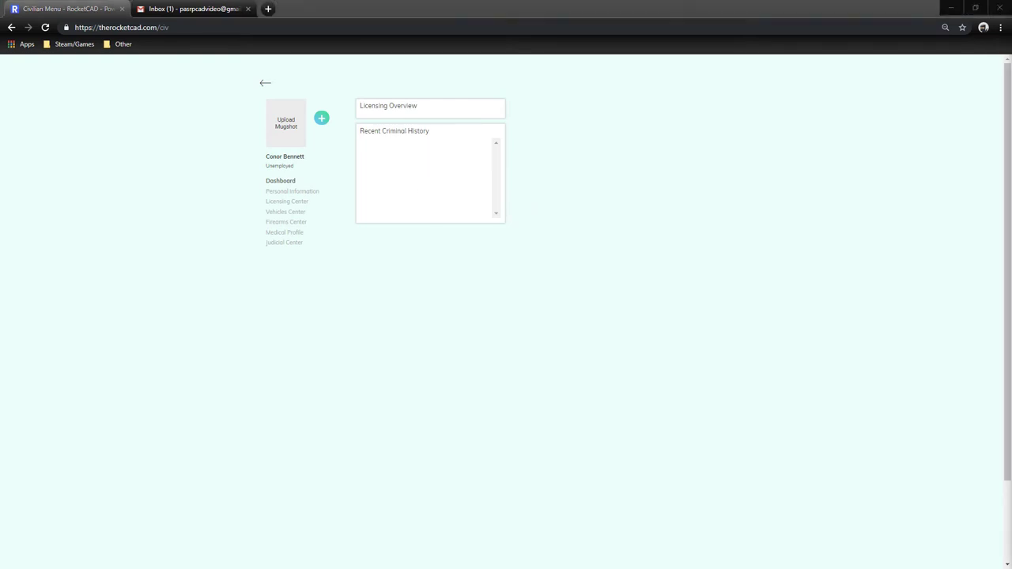
left_click(304, 194)
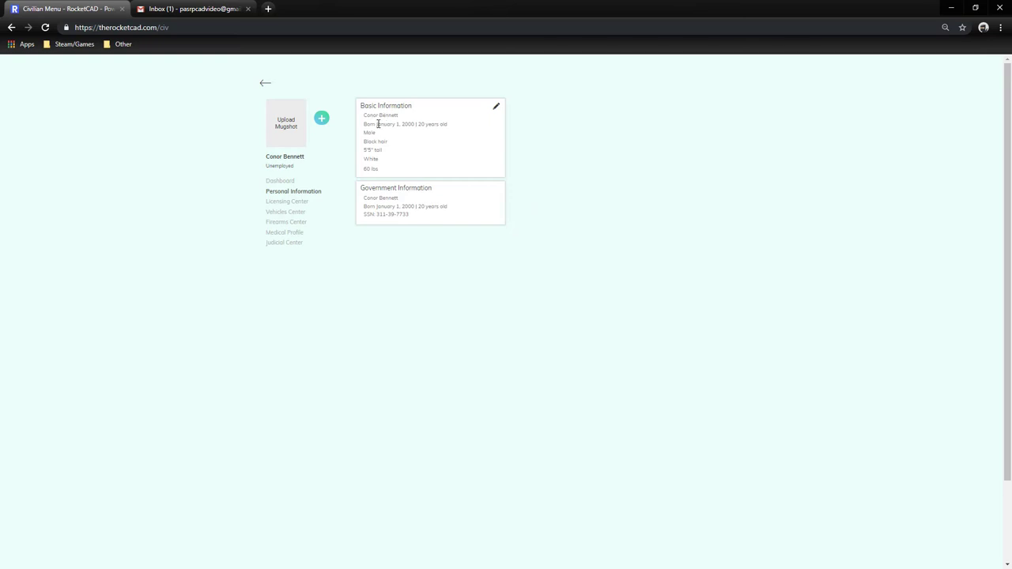
left_click_drag(378, 125, 450, 130)
left_click(450, 129)
left_click(497, 109)
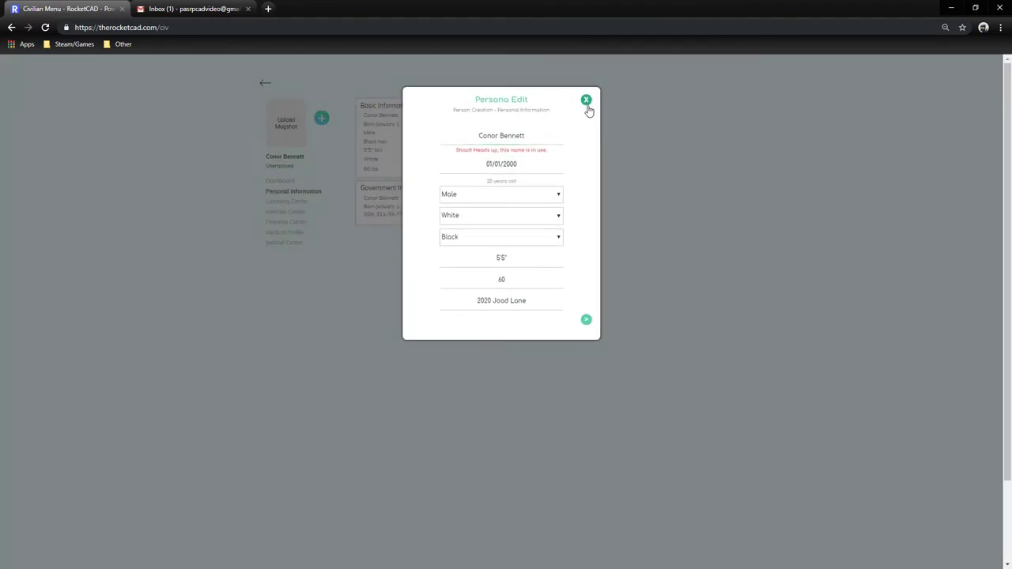
left_click(586, 101)
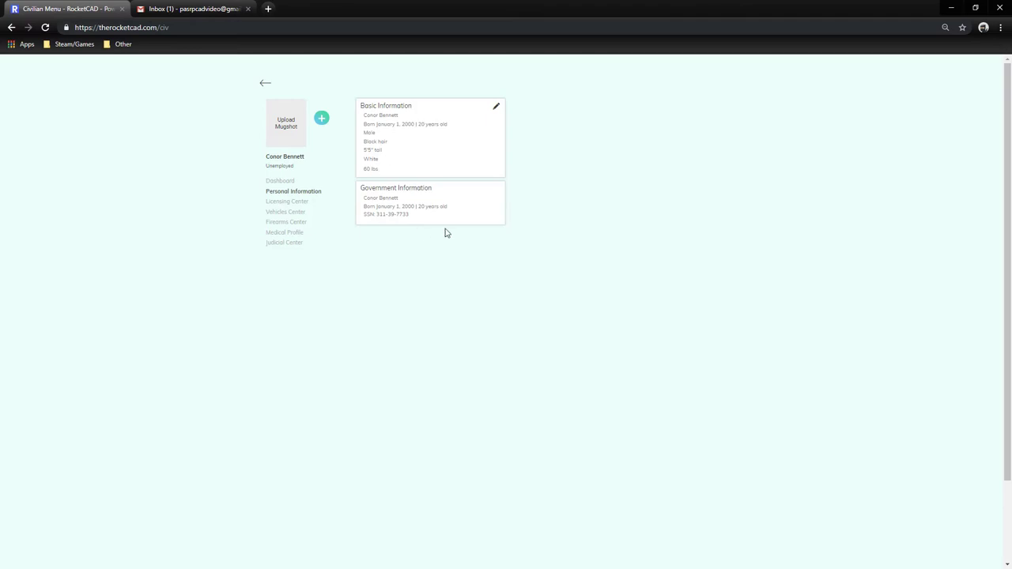
left_click(496, 106)
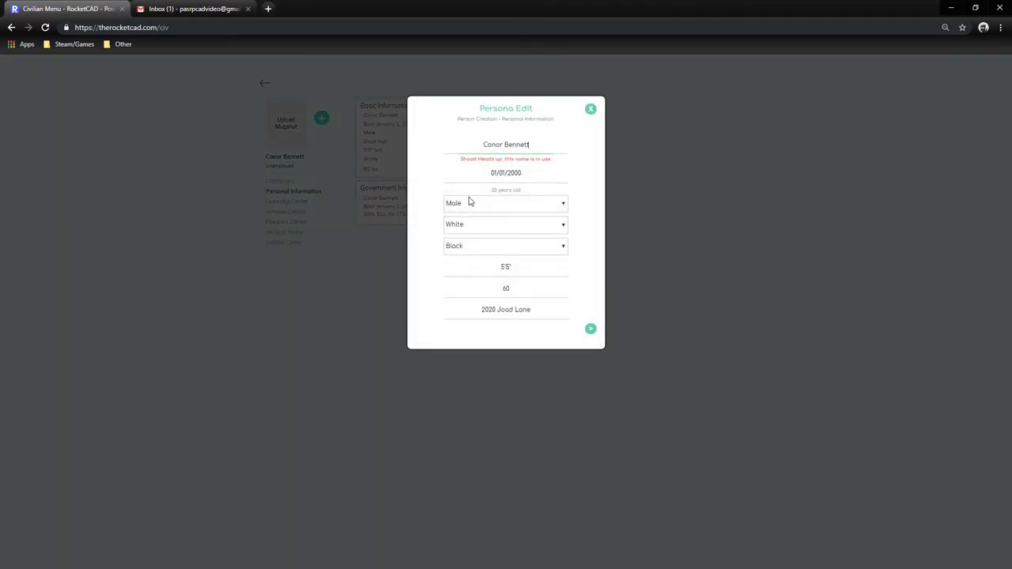
left_click(591, 110)
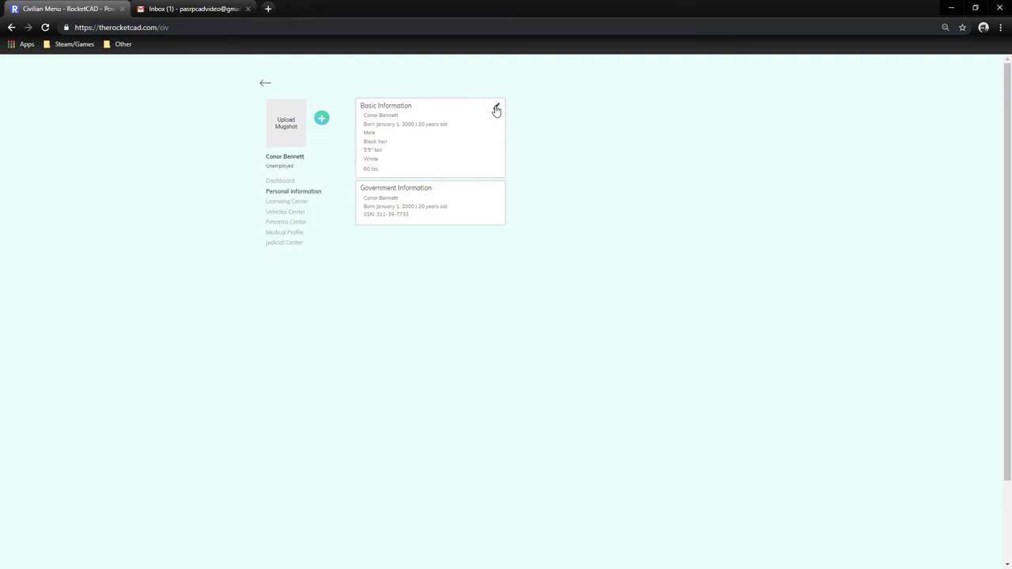
left_click(496, 108)
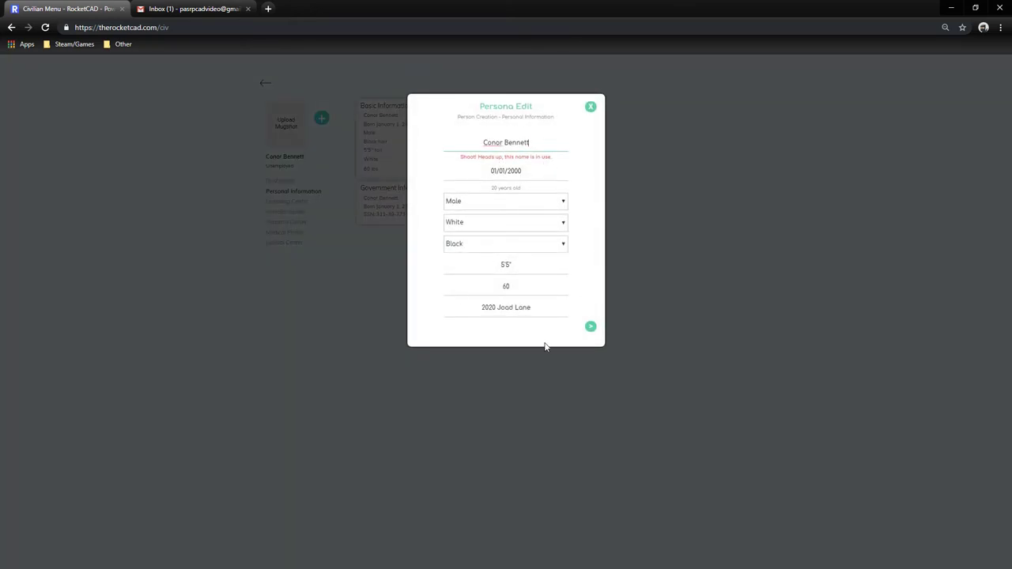
double_click(536, 307)
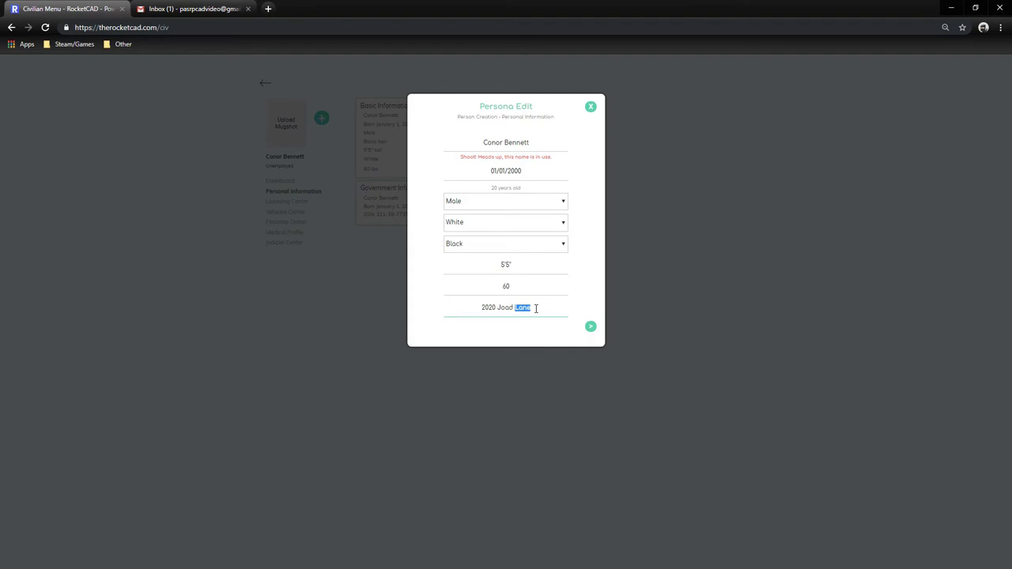
triple_click(536, 308)
left_click(591, 107)
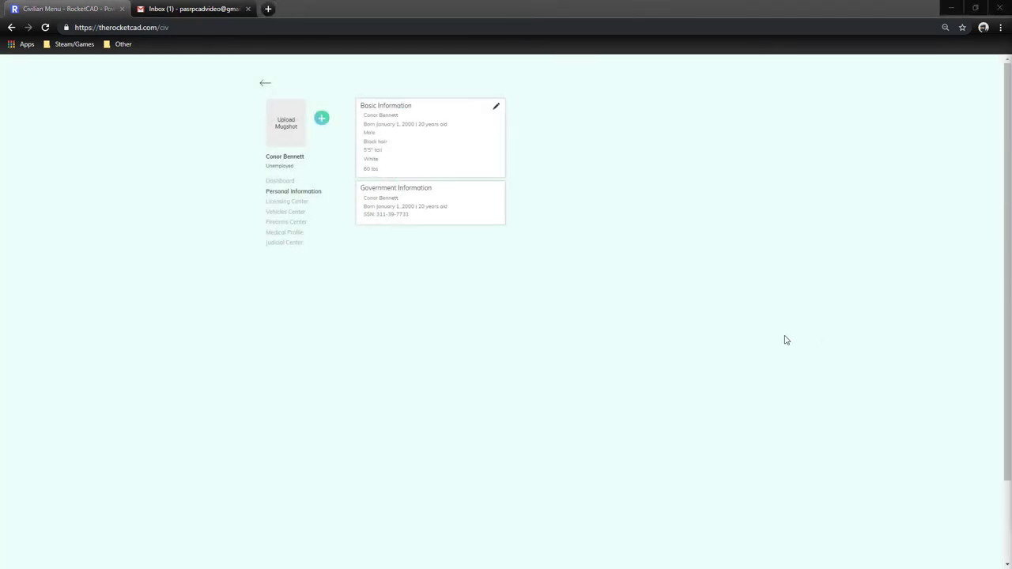
Add a Driver license with Valid status in the Licensing Center.
left_click(291, 203)
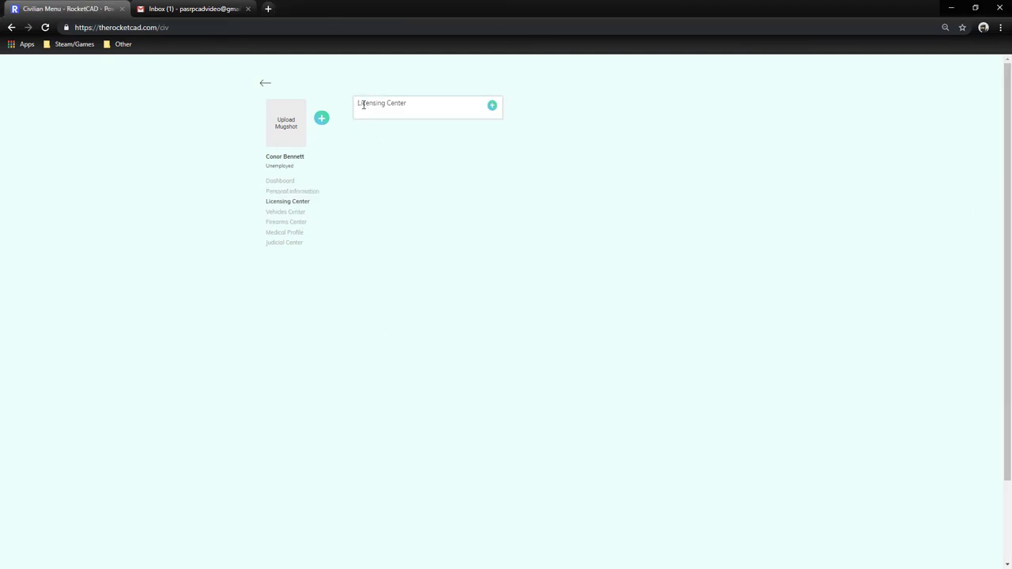
triple_click(404, 113)
left_click(404, 113)
left_click(493, 106)
left_click(495, 151)
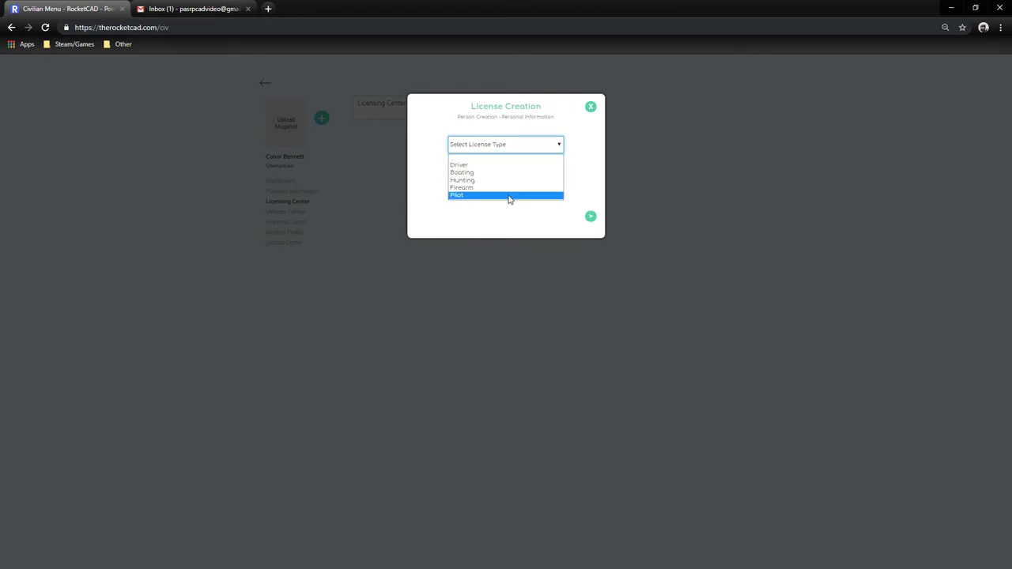
left_click(477, 170)
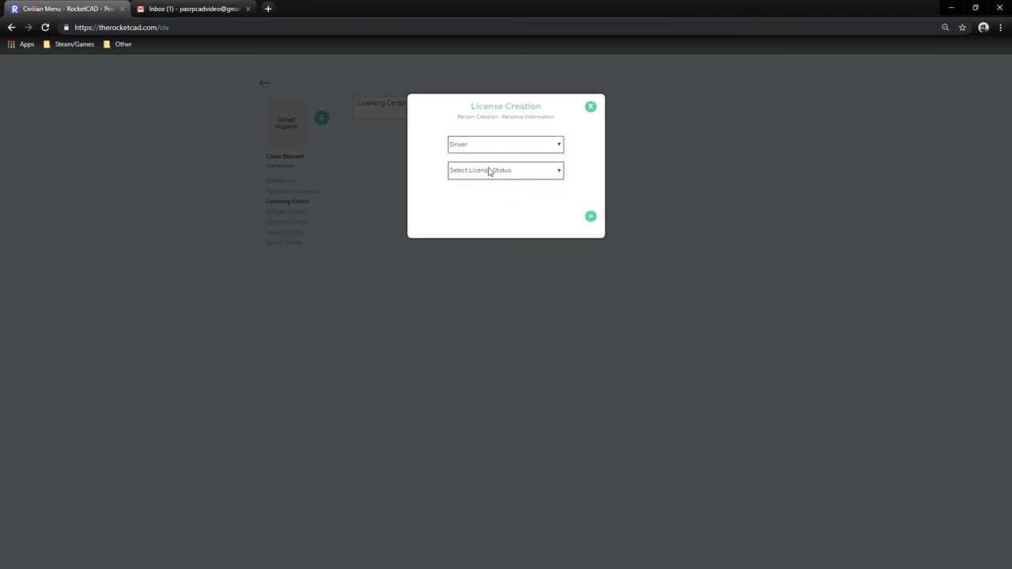
left_click(490, 169)
left_click(469, 190)
left_click(589, 218)
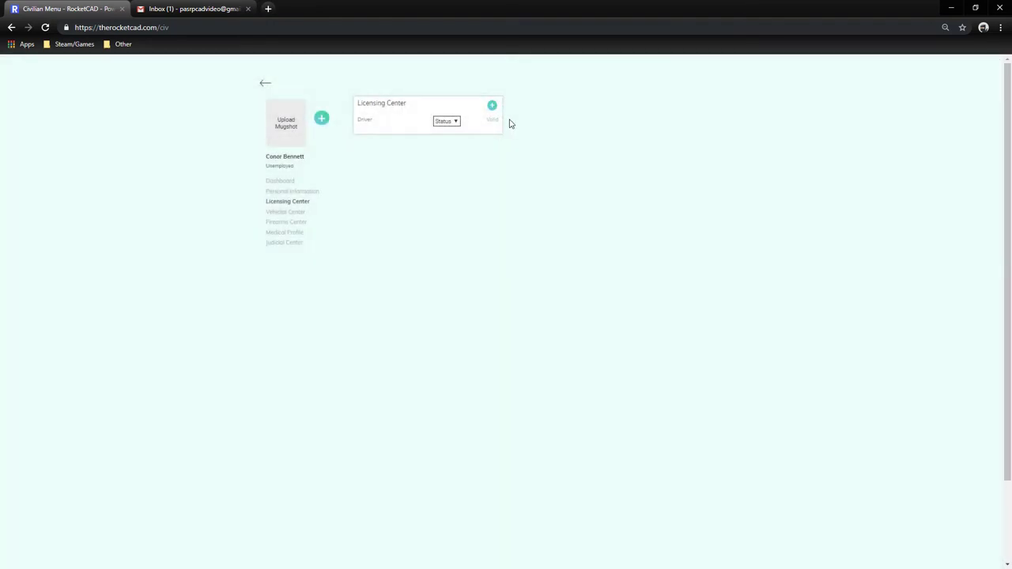
Start a second license, try Hunting and Driver types, then cancel it.
left_click(493, 105)
left_click(494, 144)
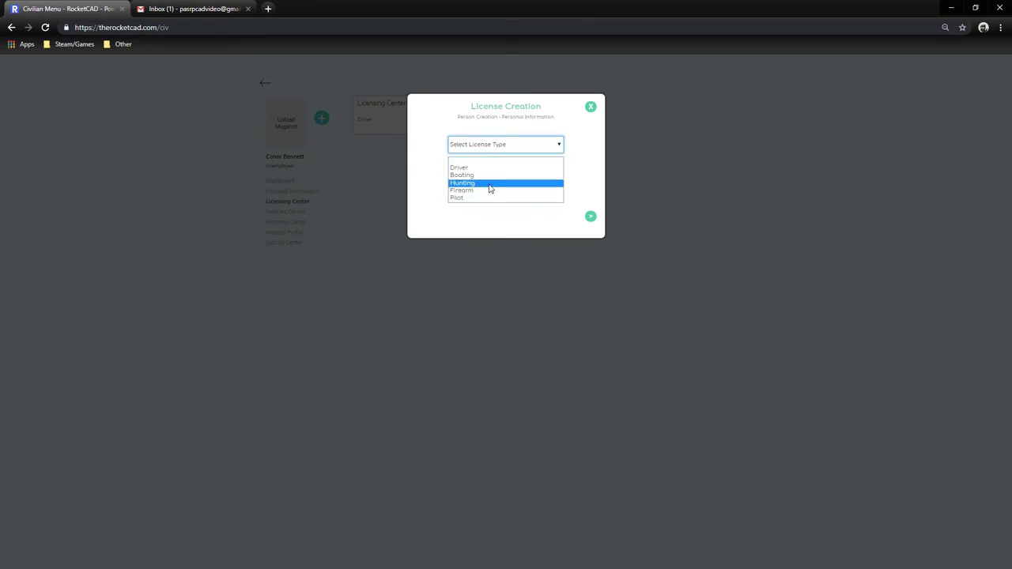
left_click(491, 182)
left_click(536, 171)
left_click(502, 191)
left_click(518, 145)
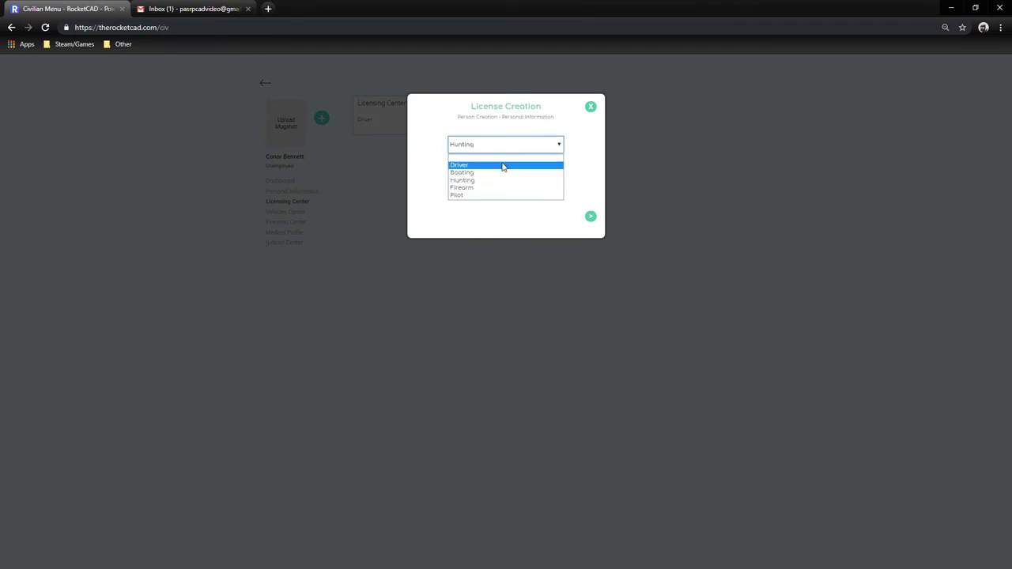
left_click(490, 166)
left_click(474, 145)
left_click(477, 147)
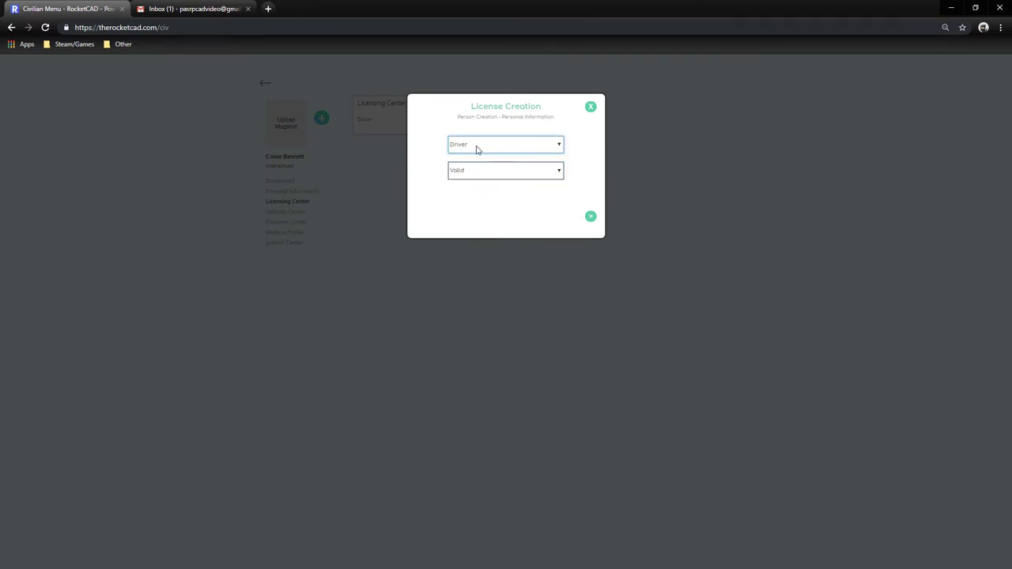
left_click(474, 145)
left_click(469, 147)
left_click(468, 147)
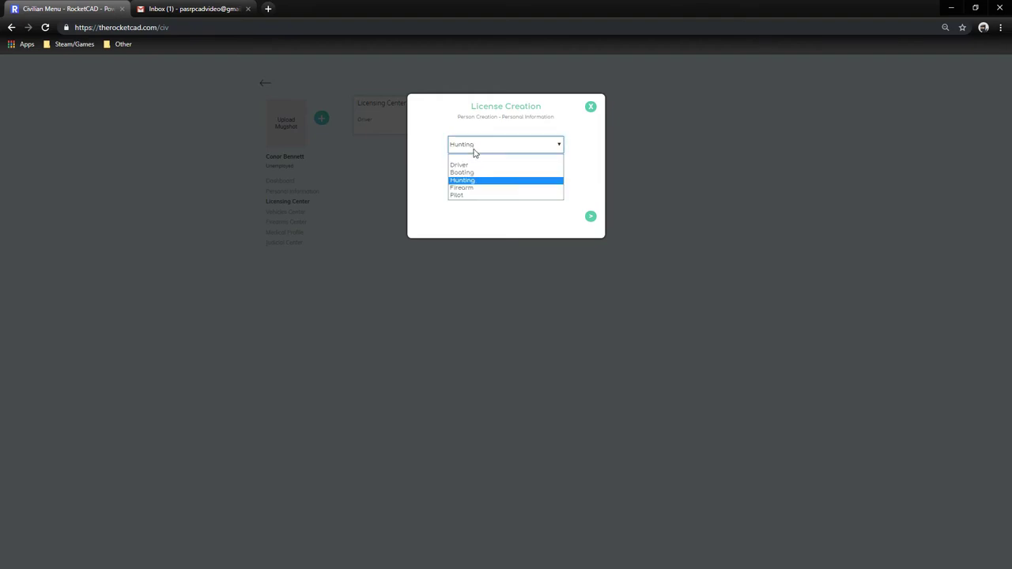
left_click(474, 147)
left_click(590, 109)
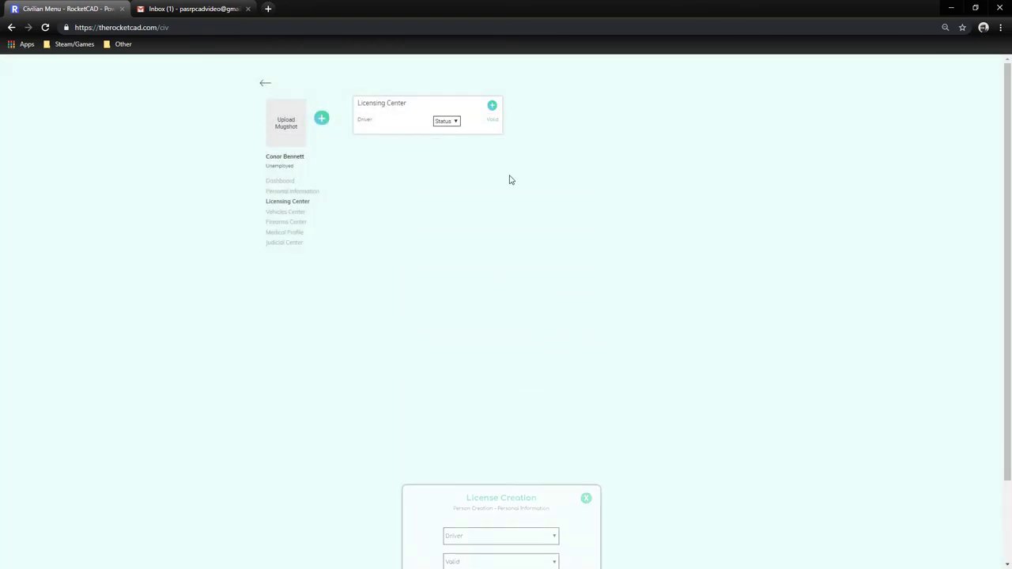
Cycle the Driver license through Expired and Suspended back to Valid, then open Vehicles Center.
left_click(447, 121)
left_click(447, 145)
left_click(447, 123)
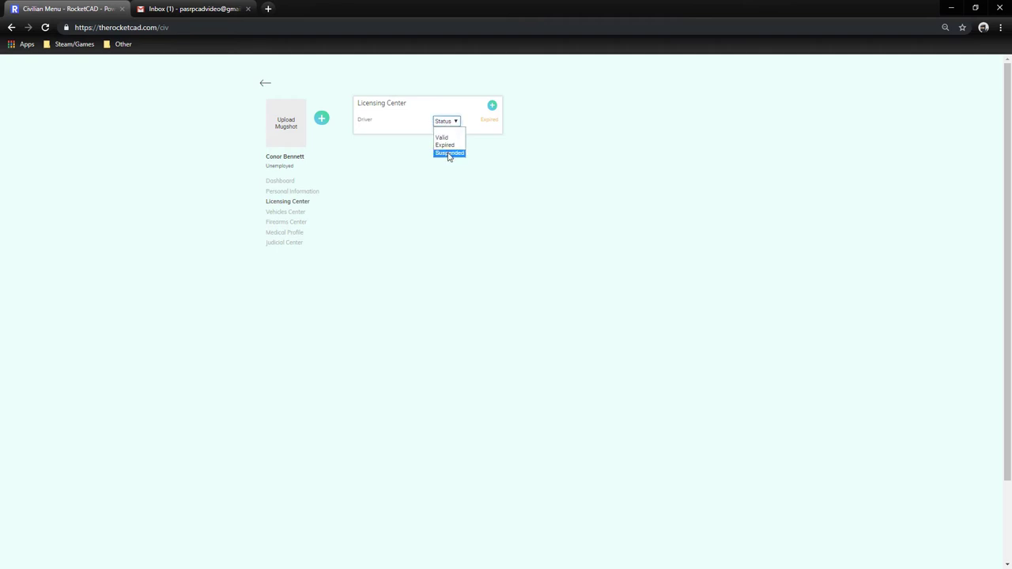
left_click(450, 152)
left_click(449, 123)
left_click(450, 137)
left_click(454, 125)
left_click(452, 145)
left_click(448, 122)
left_click(458, 157)
left_click(455, 123)
left_click(450, 139)
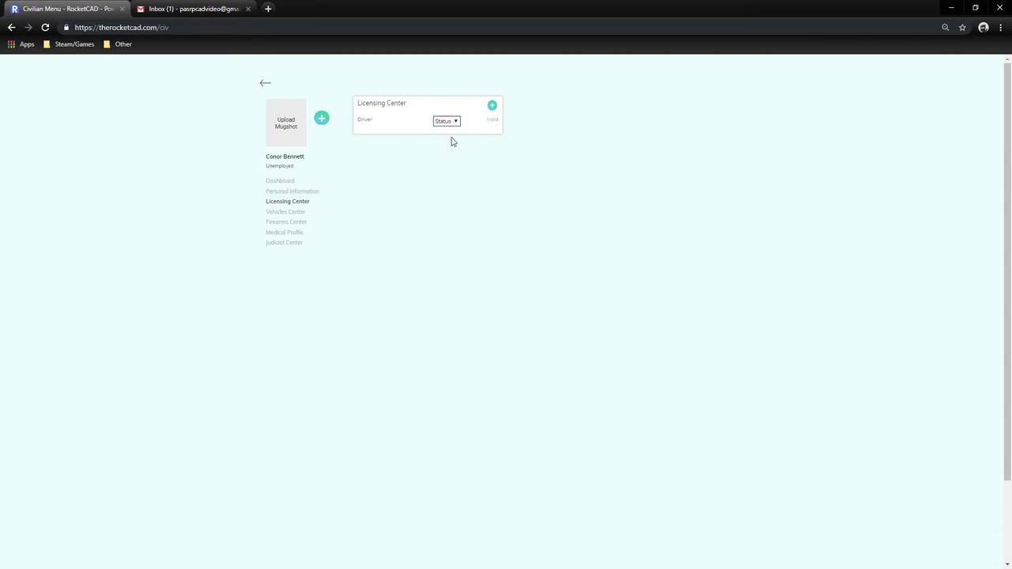
left_click(289, 213)
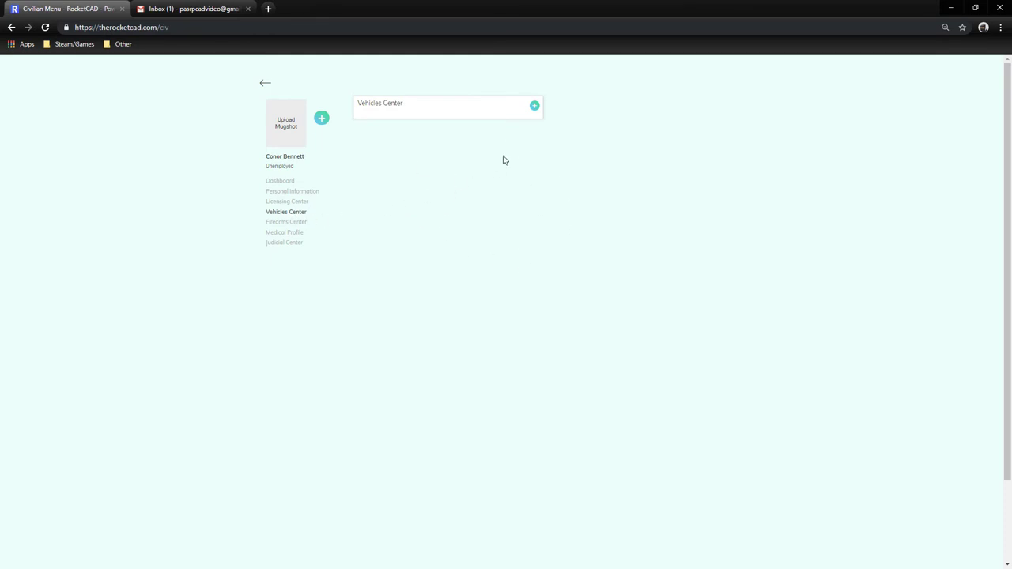
Start a new vehicle with plate T3ST and model Bravado Buffalo.
left_click(535, 106)
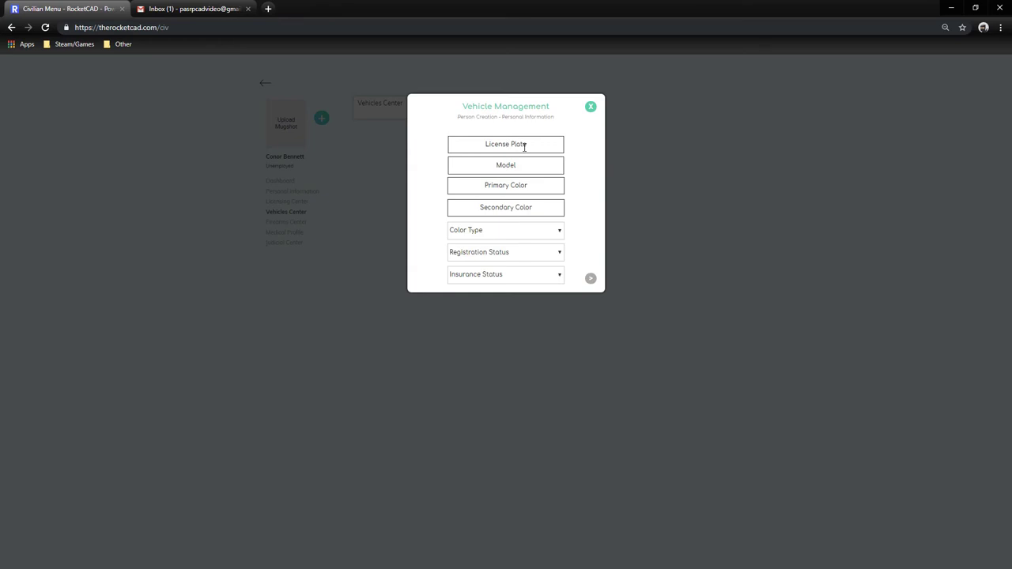
type("q")
key("BackSpace")
type("q")
key("BackSpace")
type("TE")
type("ST")
type("Bravado")
type(" Buffa")
type("lo")
Set primary colour Black, secondary Torino Red, and colour type Metallic.
left_click(510, 186)
type("Black")
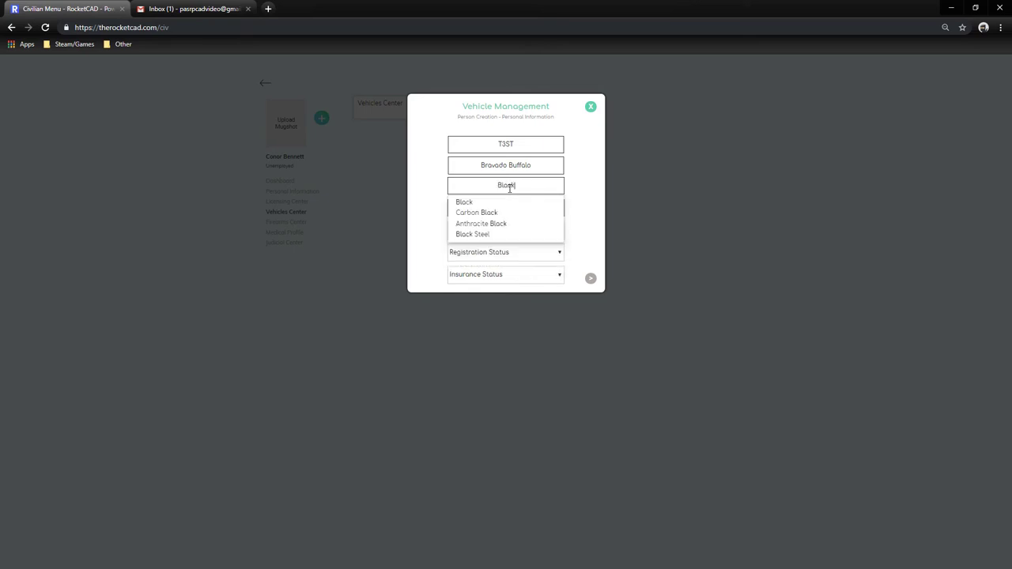
left_click(540, 201)
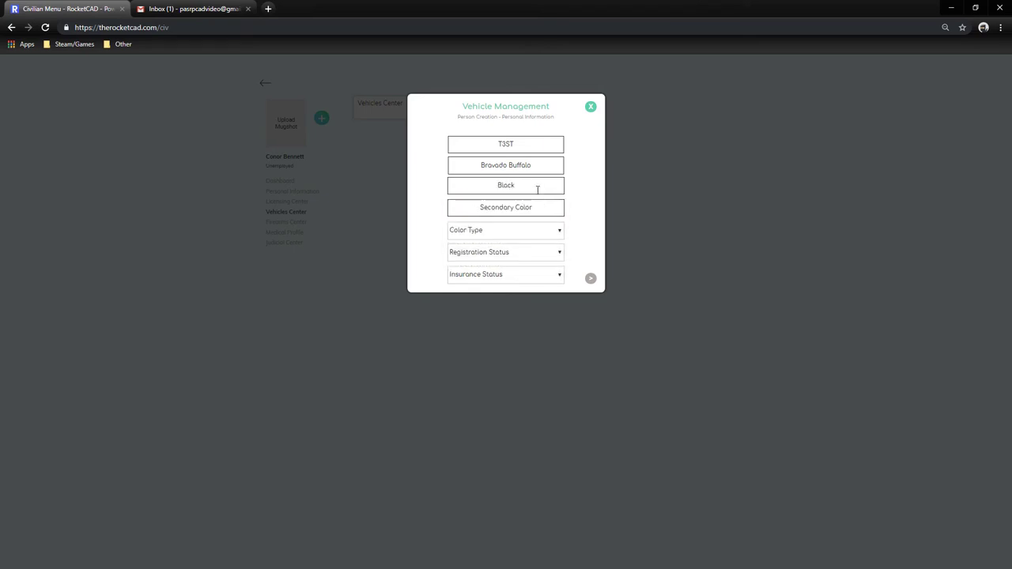
left_click(524, 209)
type("Tor")
left_click(488, 226)
left_click(463, 231)
left_click(485, 255)
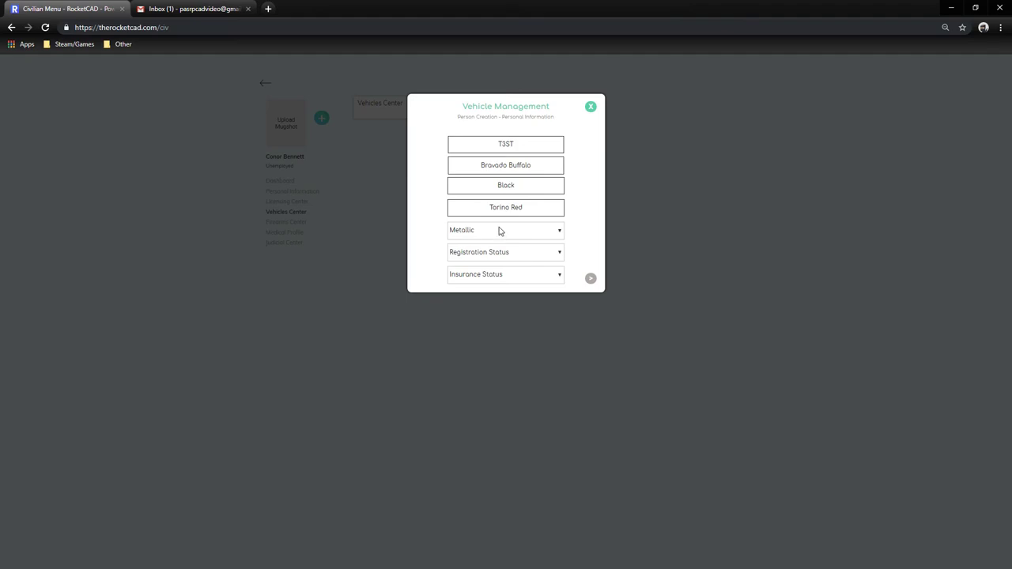
left_click(487, 231)
left_click(476, 233)
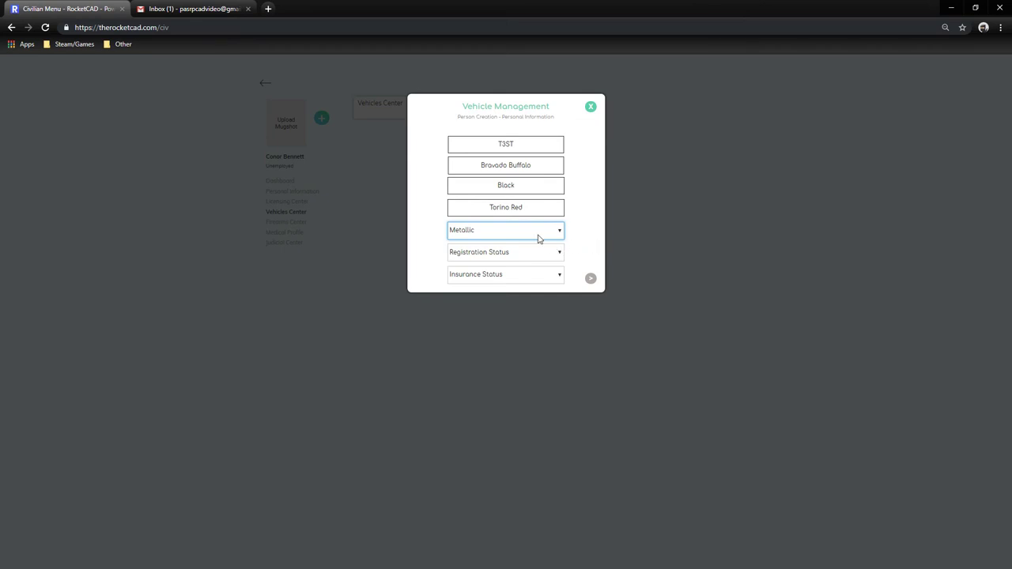
Set registration and insurance statuses to Valid and submit the vehicle.
left_click(515, 256)
left_click(481, 265)
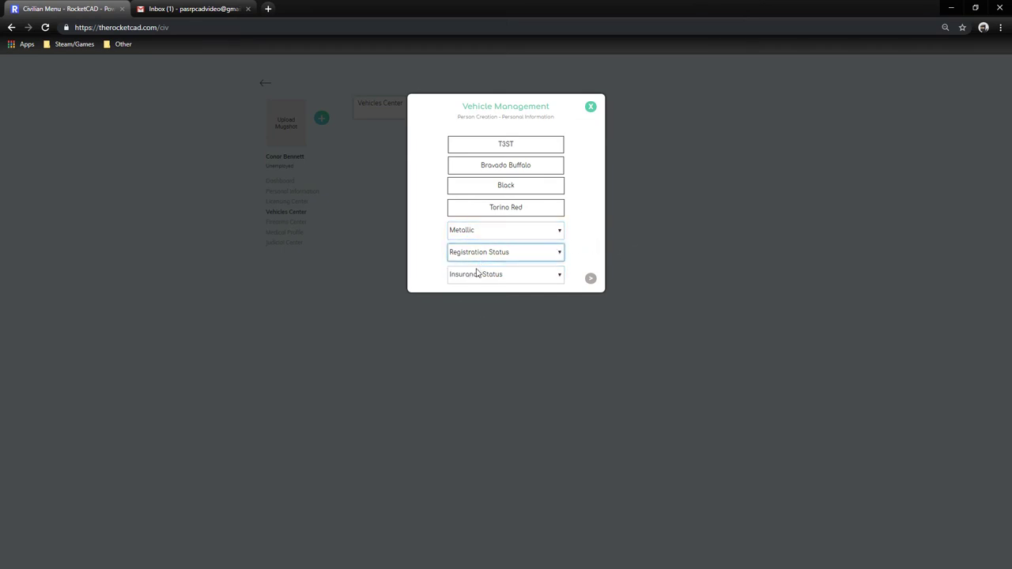
left_click(477, 274)
left_click(463, 289)
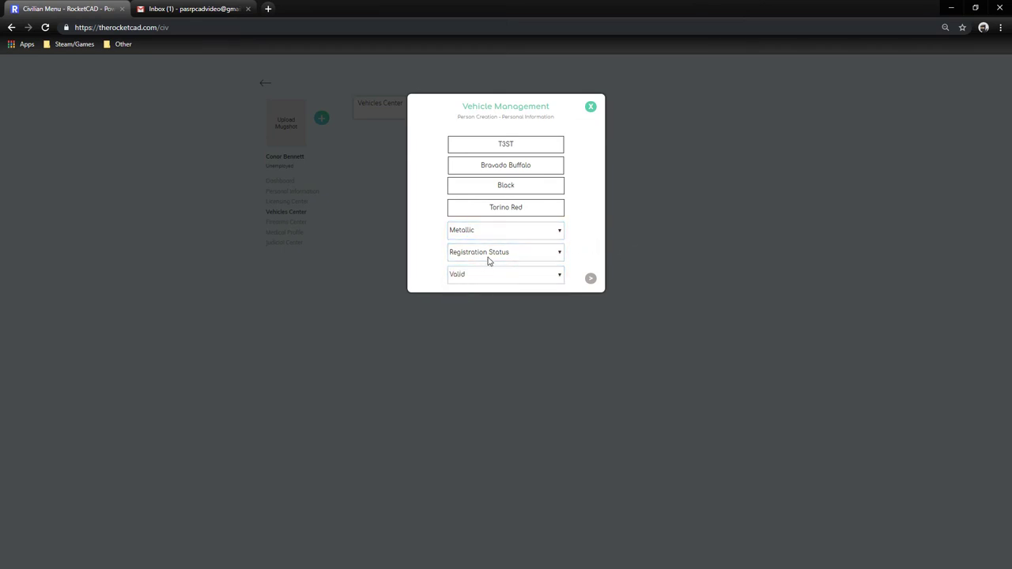
left_click(489, 258)
left_click(474, 264)
left_click(473, 273)
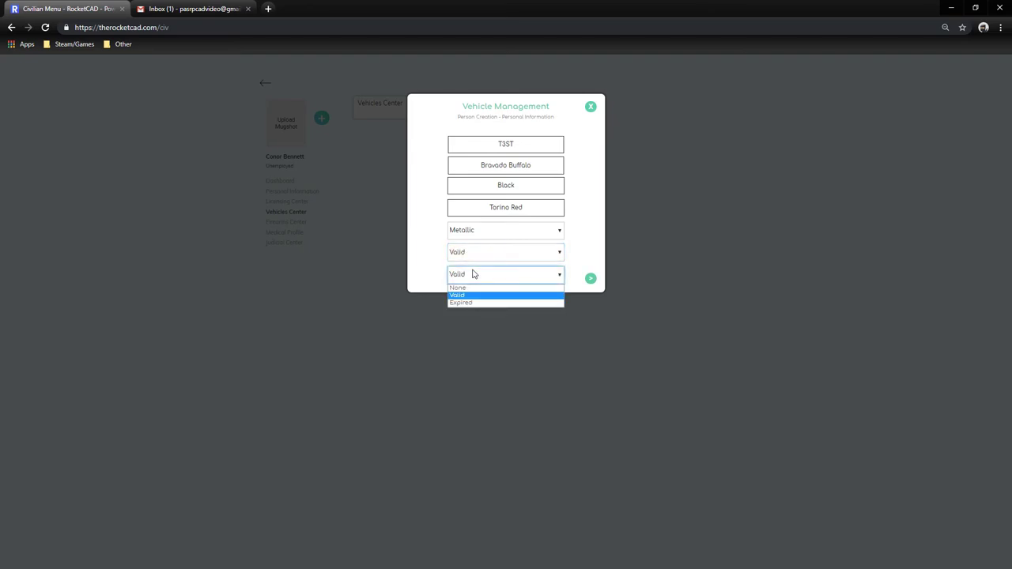
left_click(472, 279)
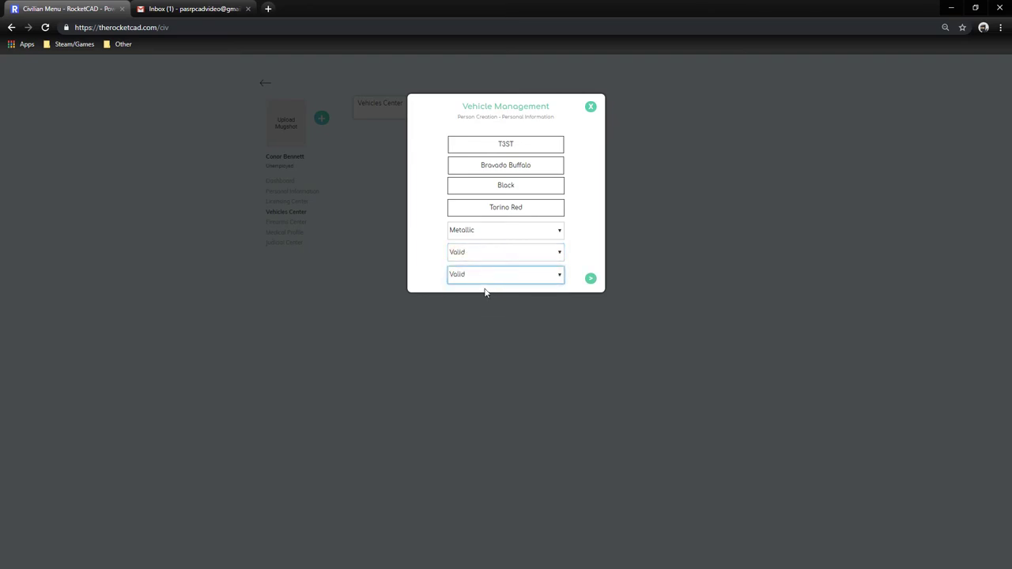
left_click(474, 277)
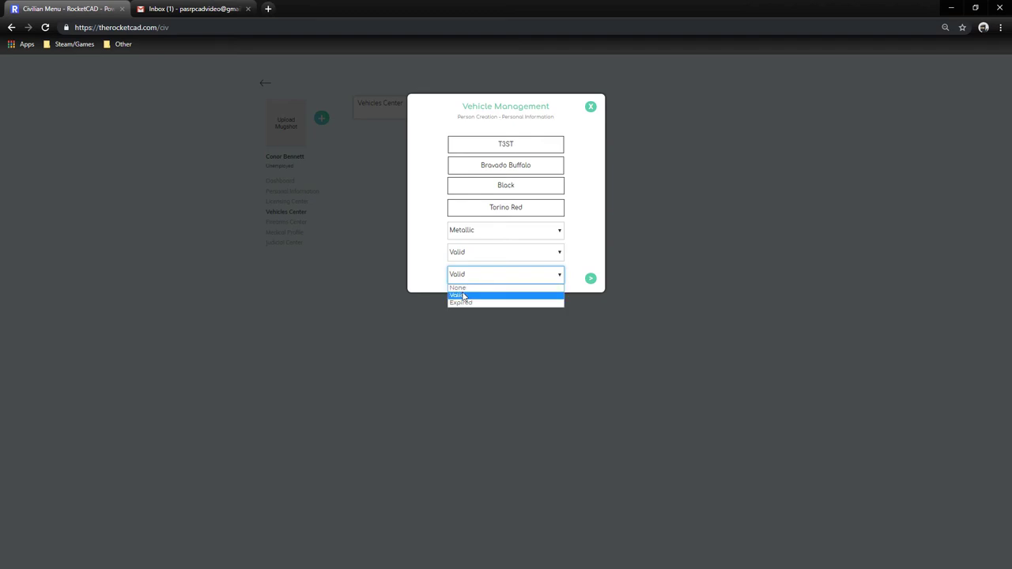
left_click(462, 294)
left_click(462, 278)
left_click(459, 289)
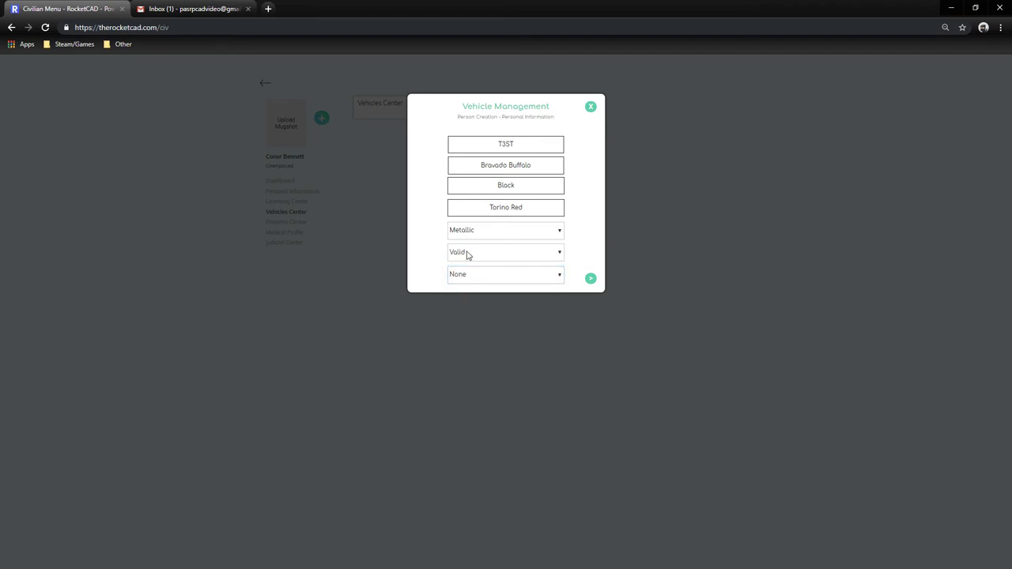
left_click(470, 253)
left_click(472, 266)
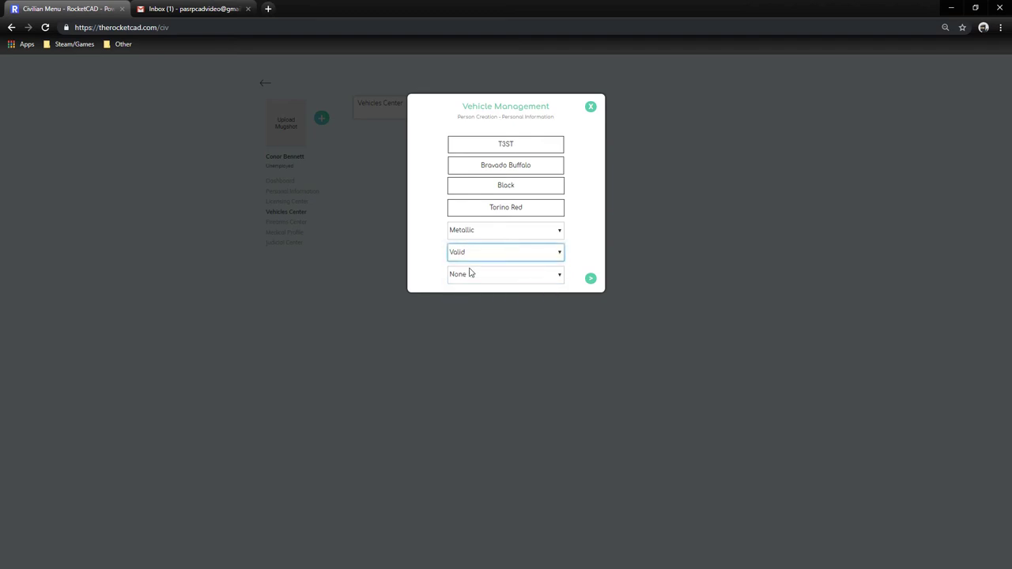
left_click(470, 274)
left_click(461, 295)
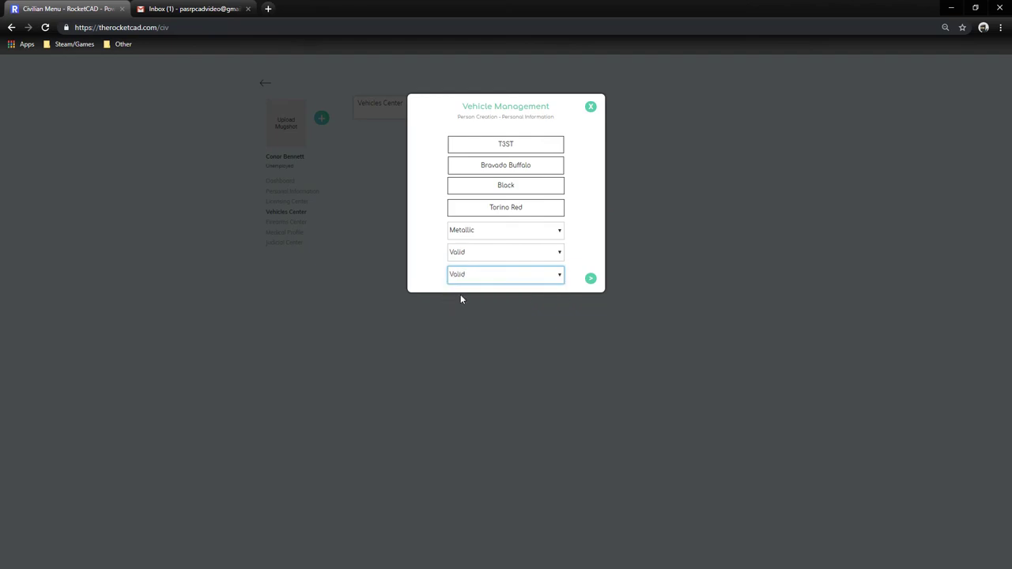
left_click(591, 280)
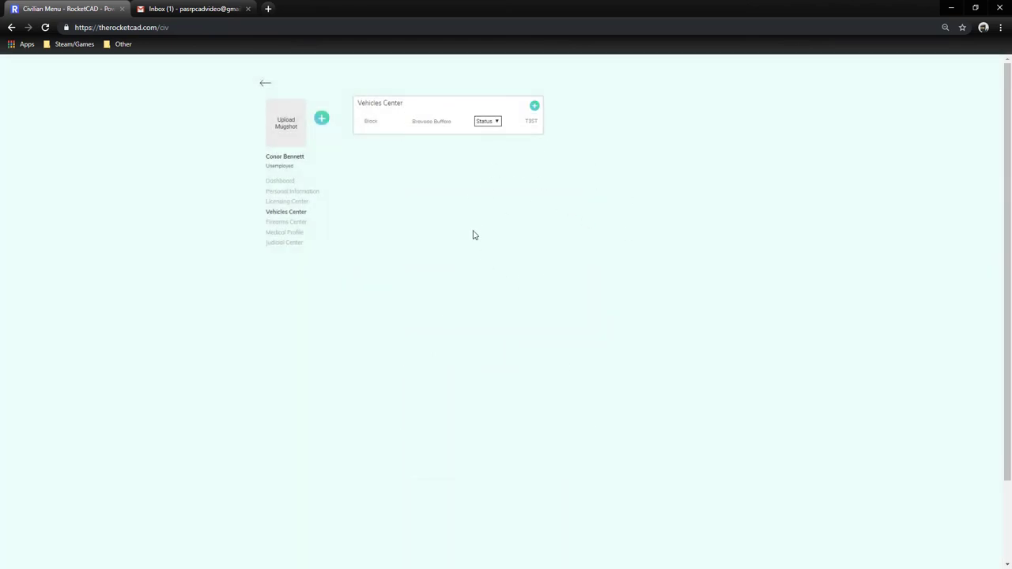
left_click(490, 122)
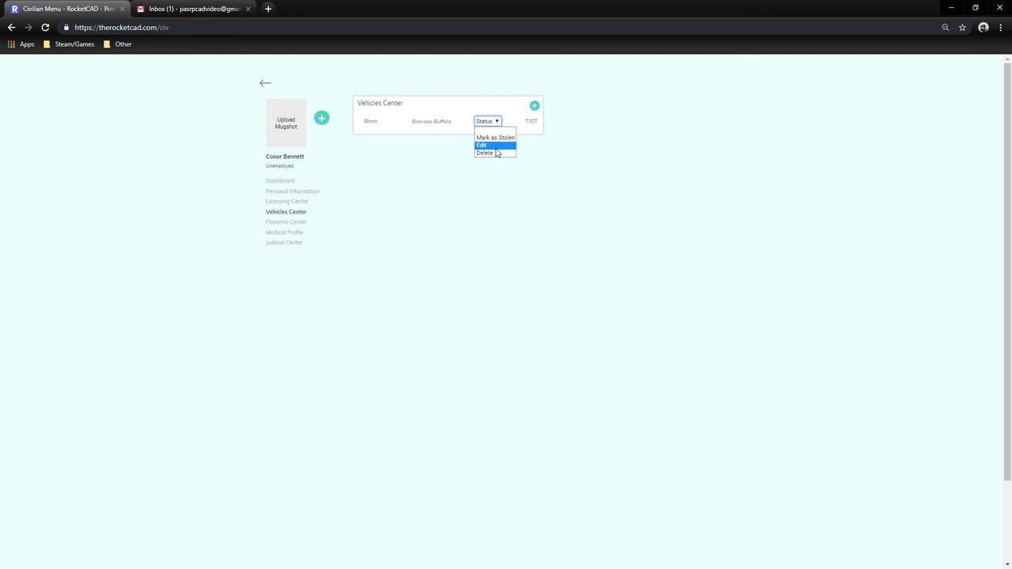
left_click(496, 146)
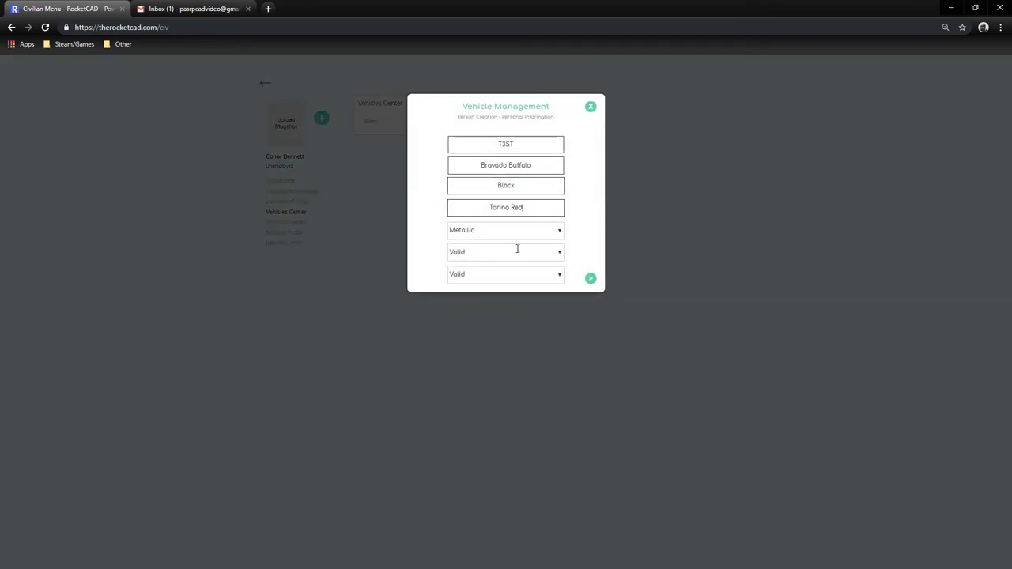
left_click(590, 106)
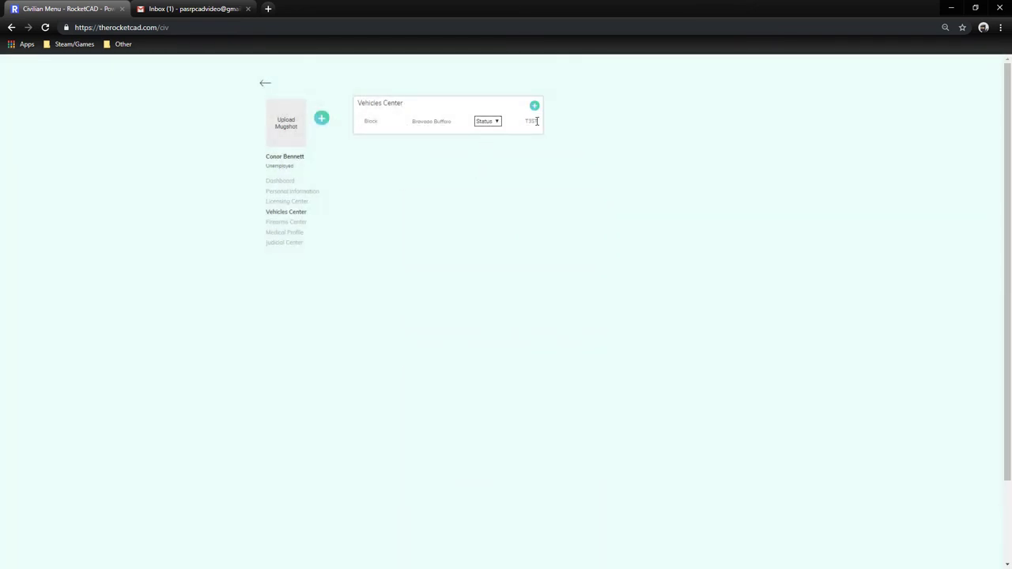
left_click(488, 124)
left_click(567, 167)
left_click(491, 123)
left_click(583, 179)
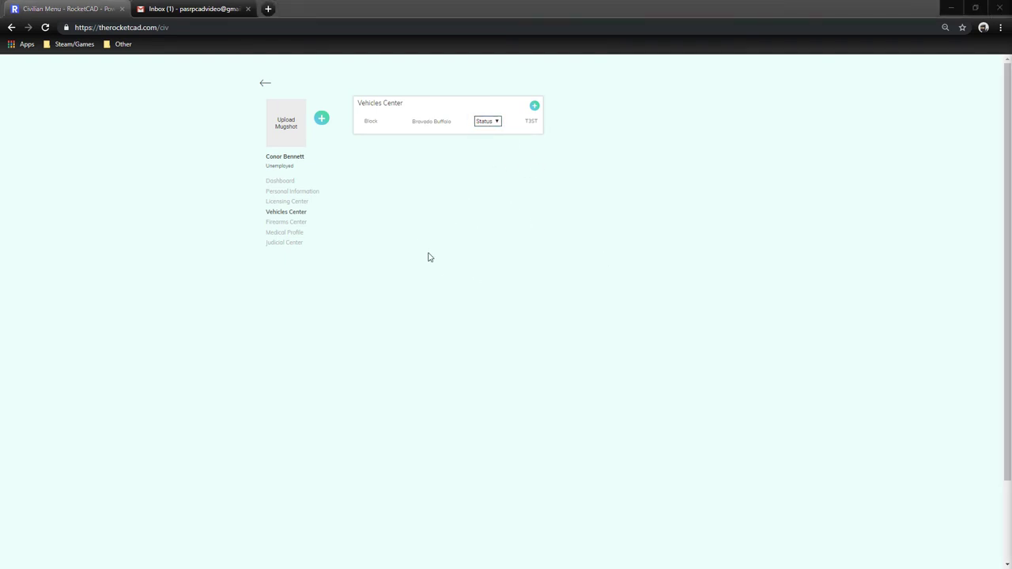
Add a Black Combat Pistol in the Firearms Center.
left_click(279, 225)
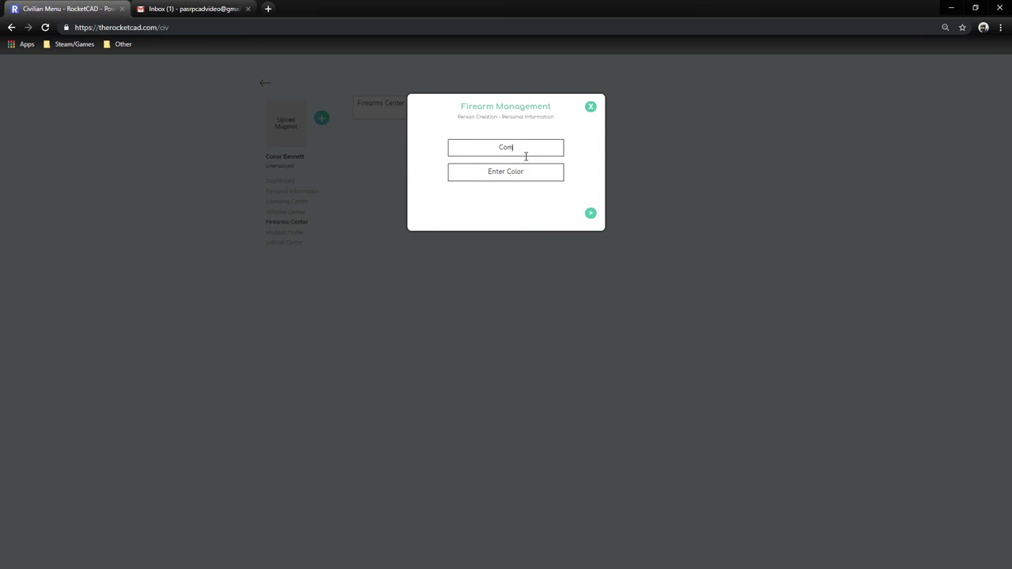
type("l")
left_click(522, 168)
type("Black")
left_click(591, 212)
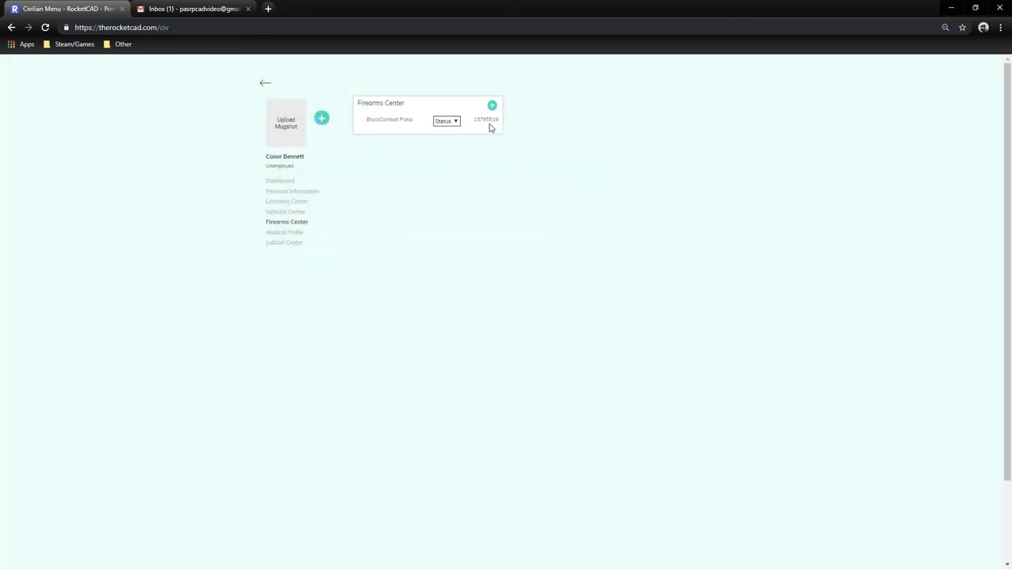
Open the Combat Pistol's edit form and close it without changes.
double_click(389, 119)
left_click_drag(368, 119, 415, 125)
left_click(413, 134)
left_click(456, 123)
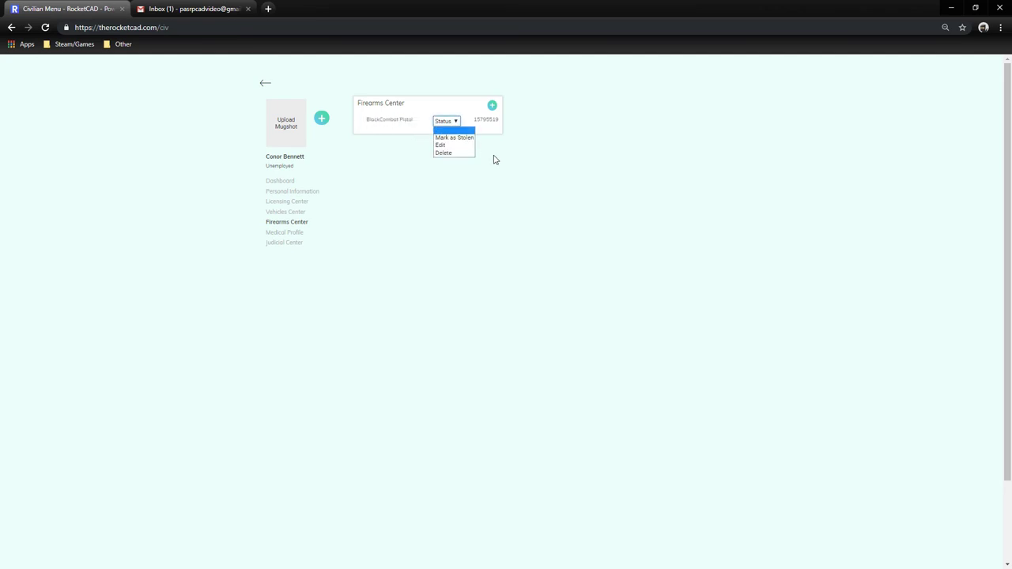
left_click(451, 146)
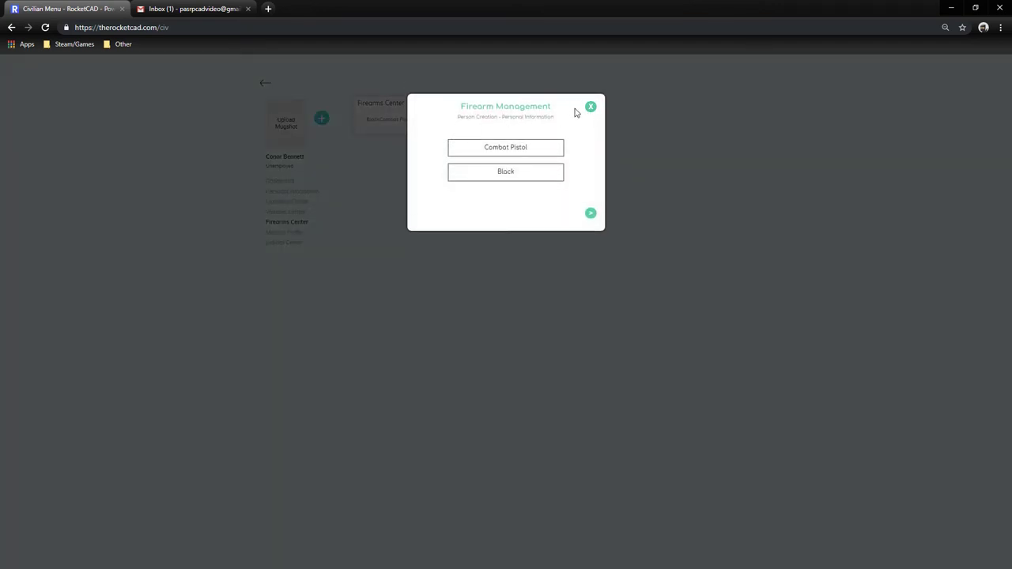
left_click(591, 213)
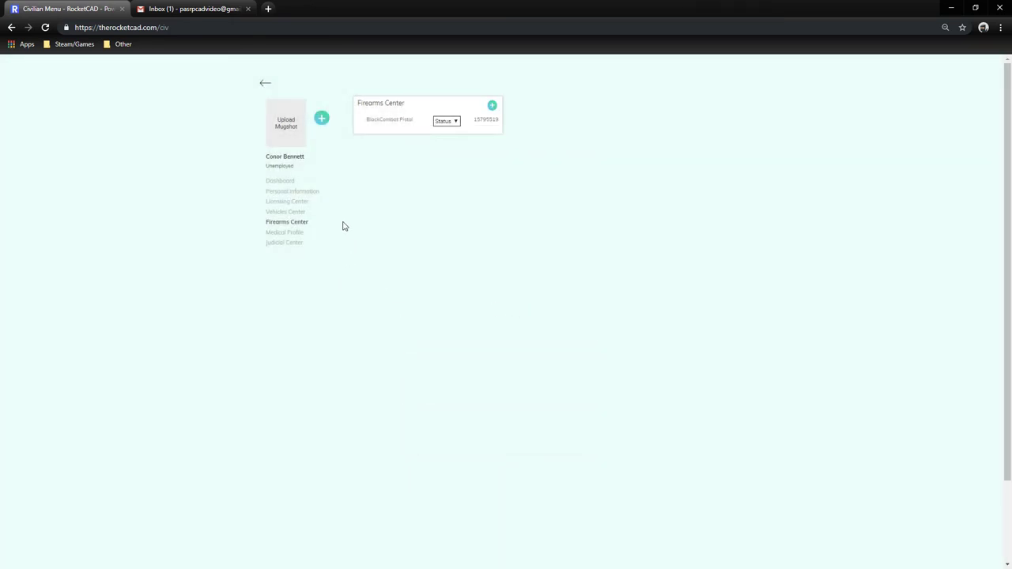
Save a medical profile with conditions, medications and allergies 'None', an emergency contact's name, organ donor Yes, blood type B-positive.
left_click(294, 233)
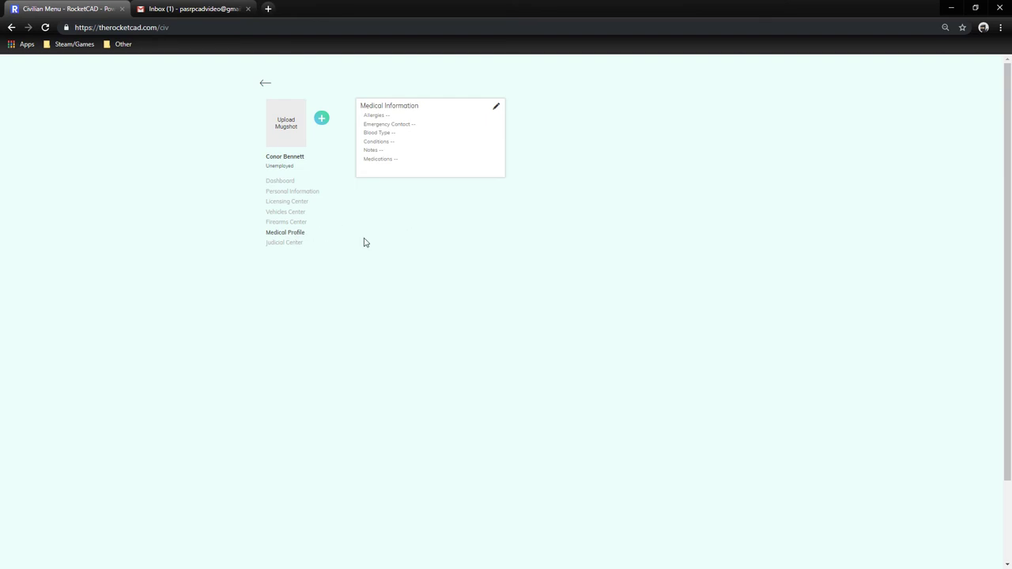
left_click(498, 109)
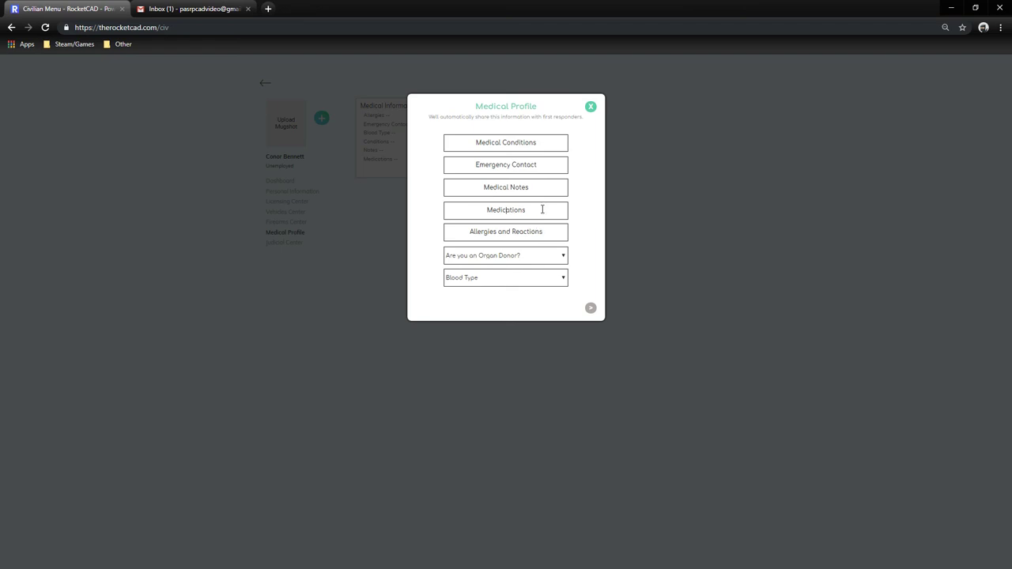
left_click(527, 142)
type("None")
type("James Bennet")
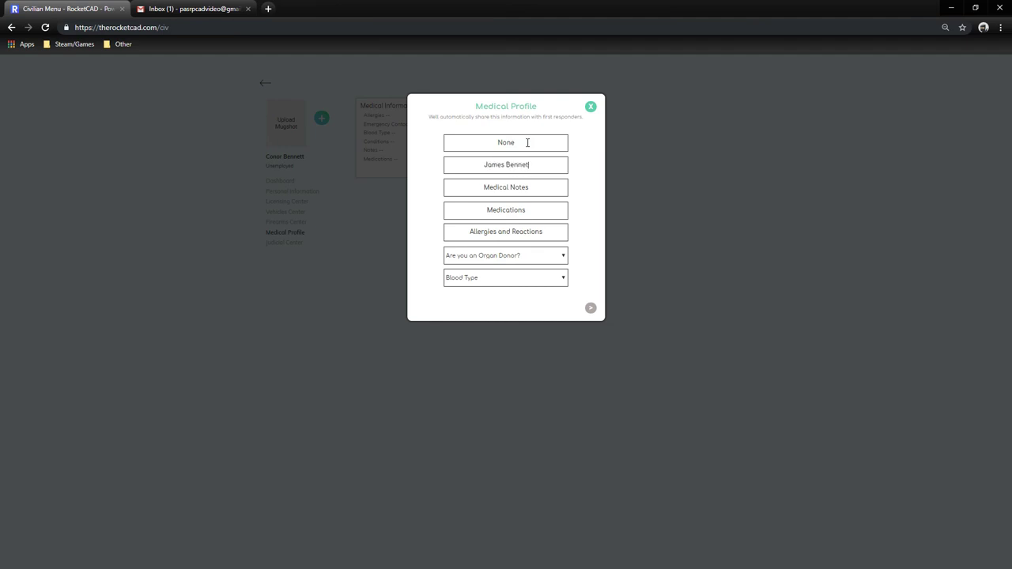
type("tNon")
type("None")
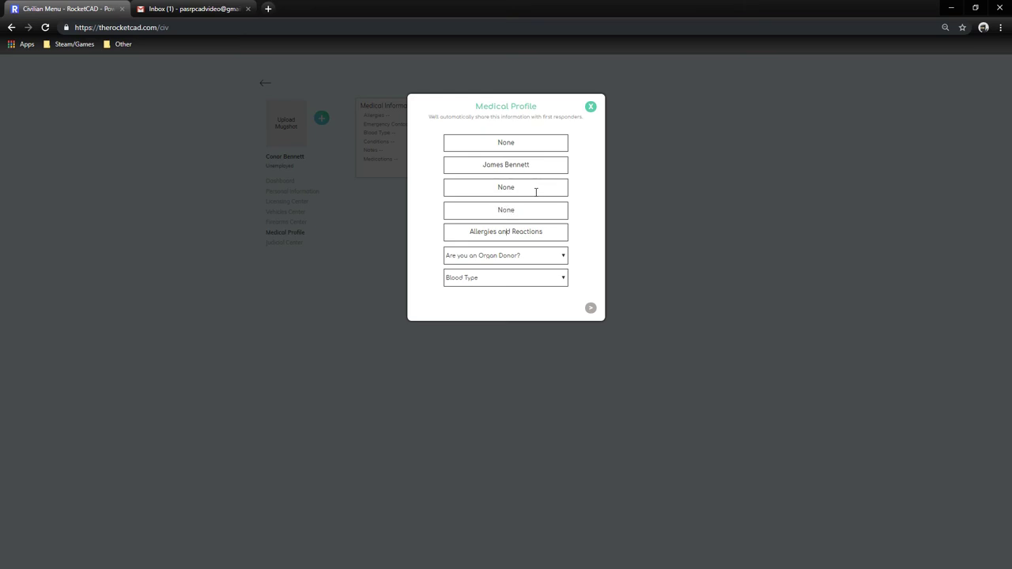
type("None")
left_click(508, 261)
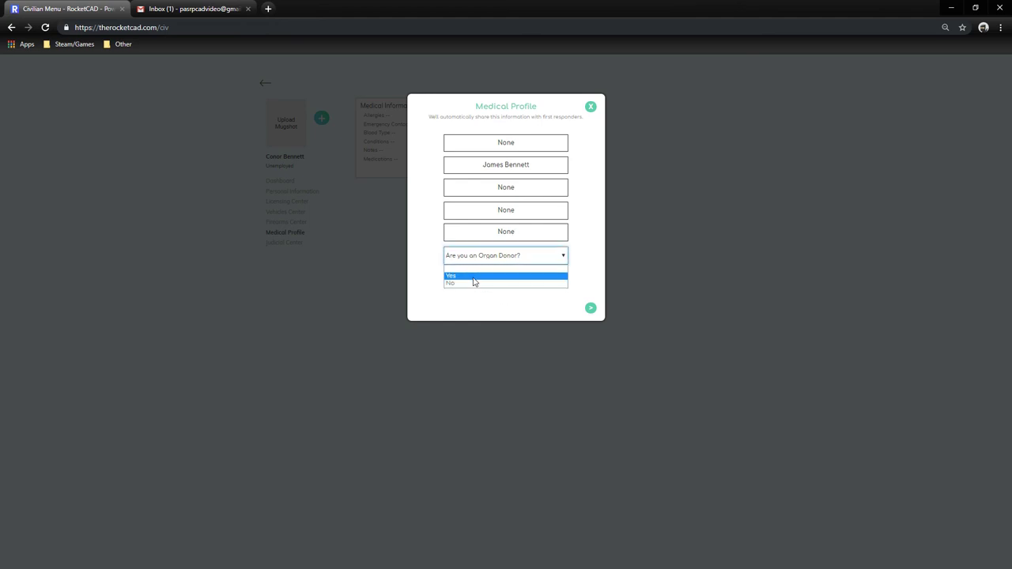
left_click(475, 279)
left_click(468, 281)
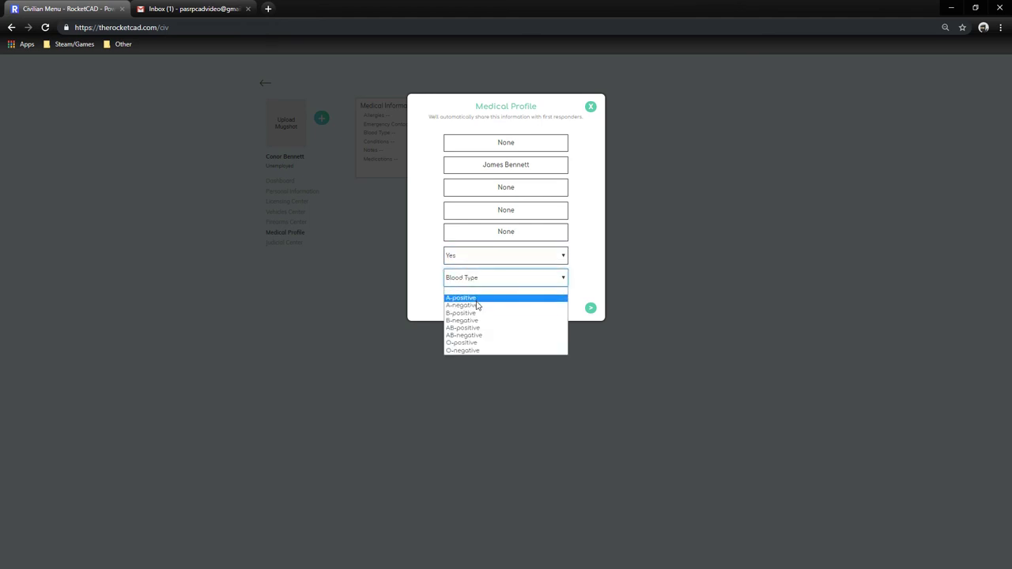
left_click(486, 314)
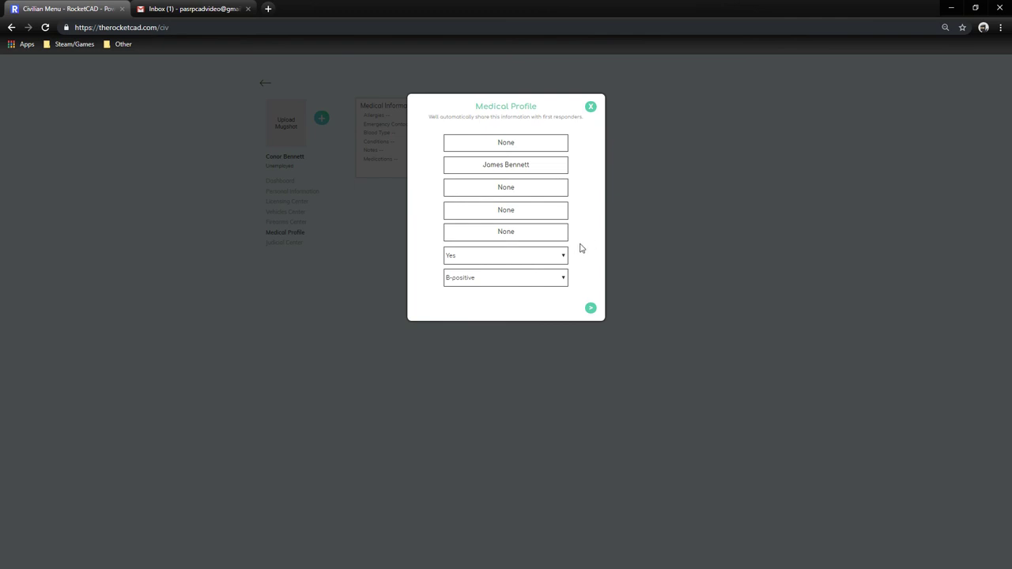
left_click(591, 307)
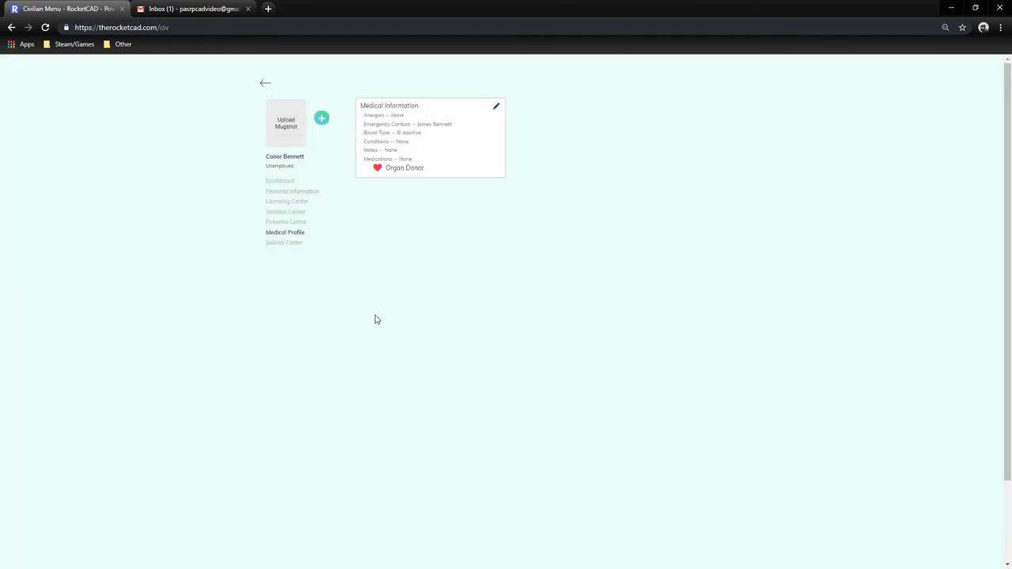
Check the empty Traffic Offense and Recent Arrest History panels in Judicial Center, then go back to Dashboard.
left_click(273, 249)
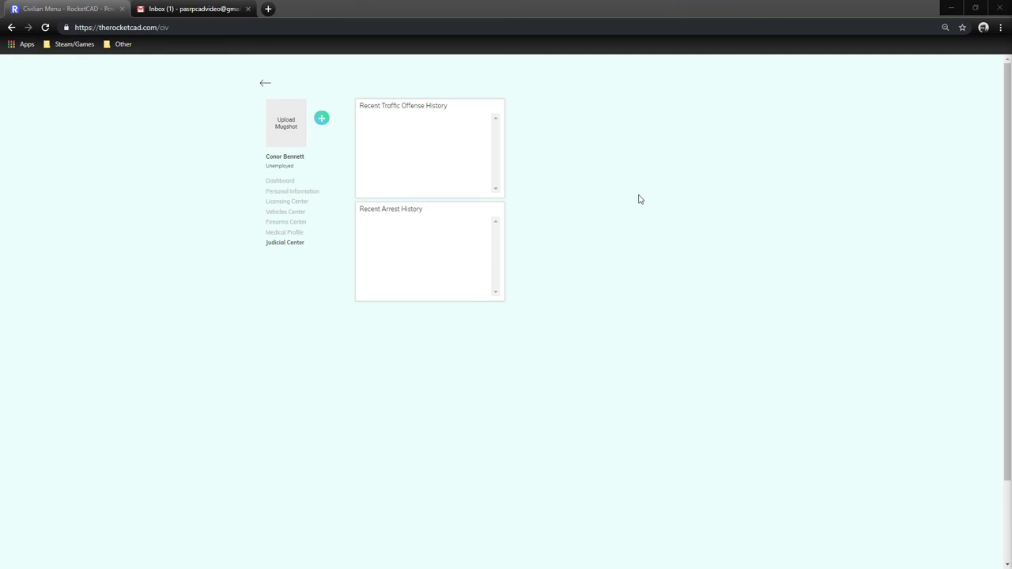
mouse_move(385, 209)
left_mouse_down()
mouse_move(425, 212)
mouse_move(384, 208)
left_mouse_up()
left_click(426, 215)
left_click(388, 213)
left_click(387, 208)
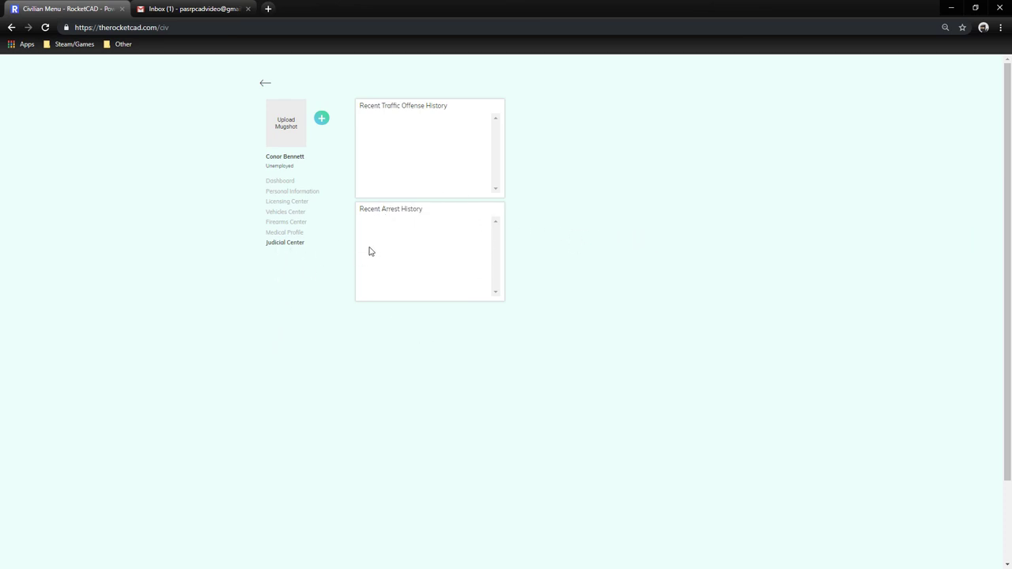
left_click(287, 182)
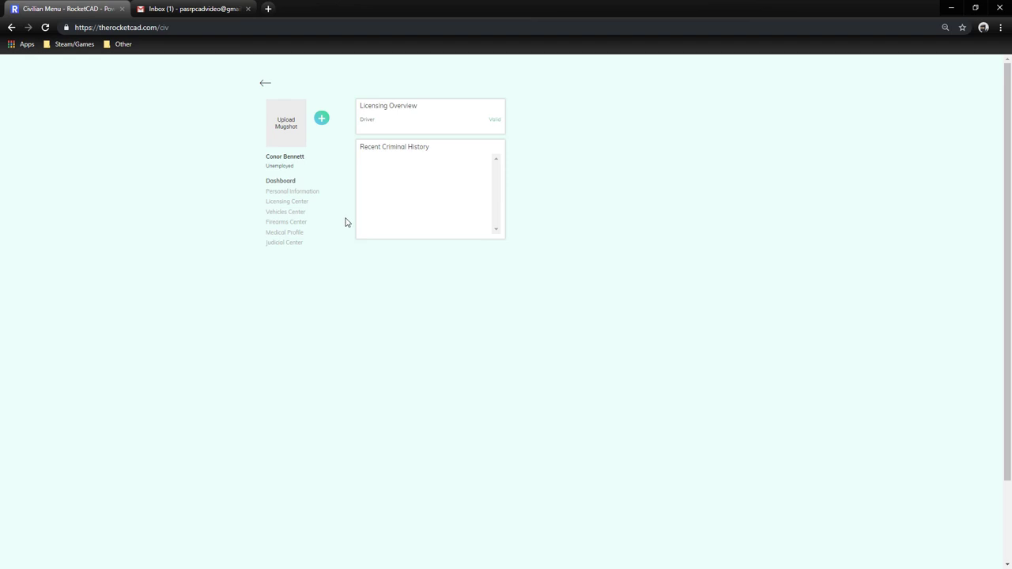
left_click(261, 83)
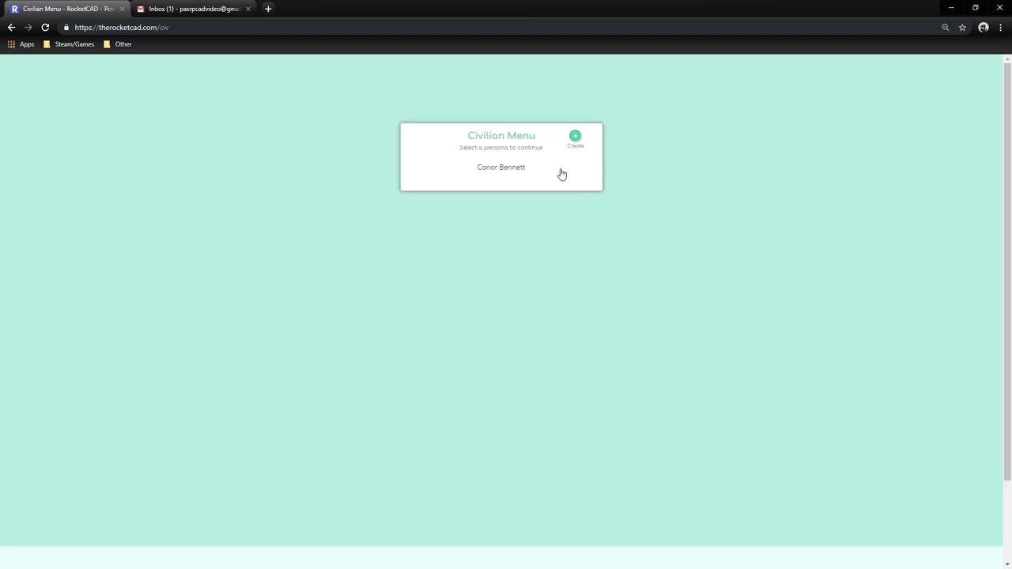
left_click(524, 171)
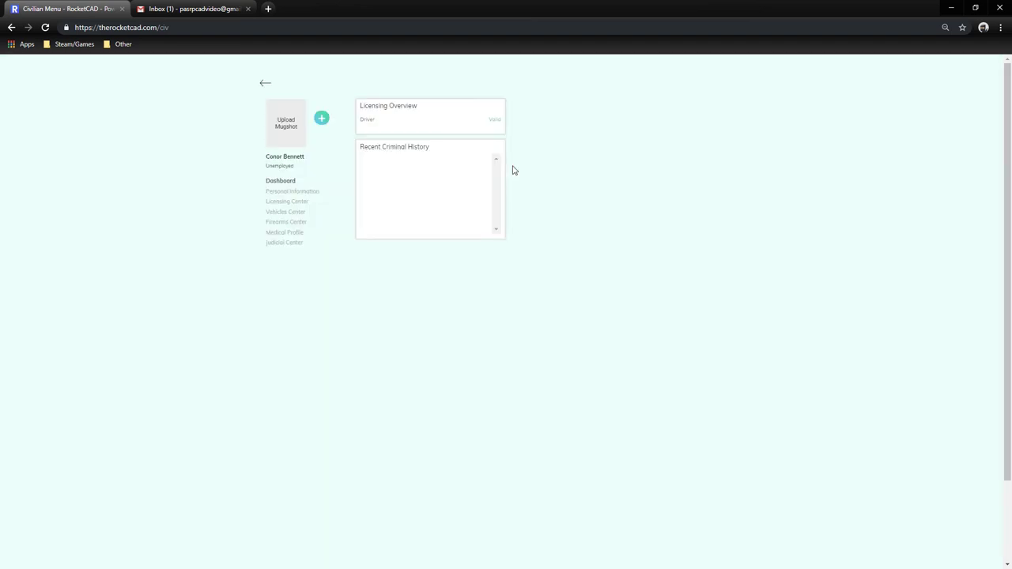